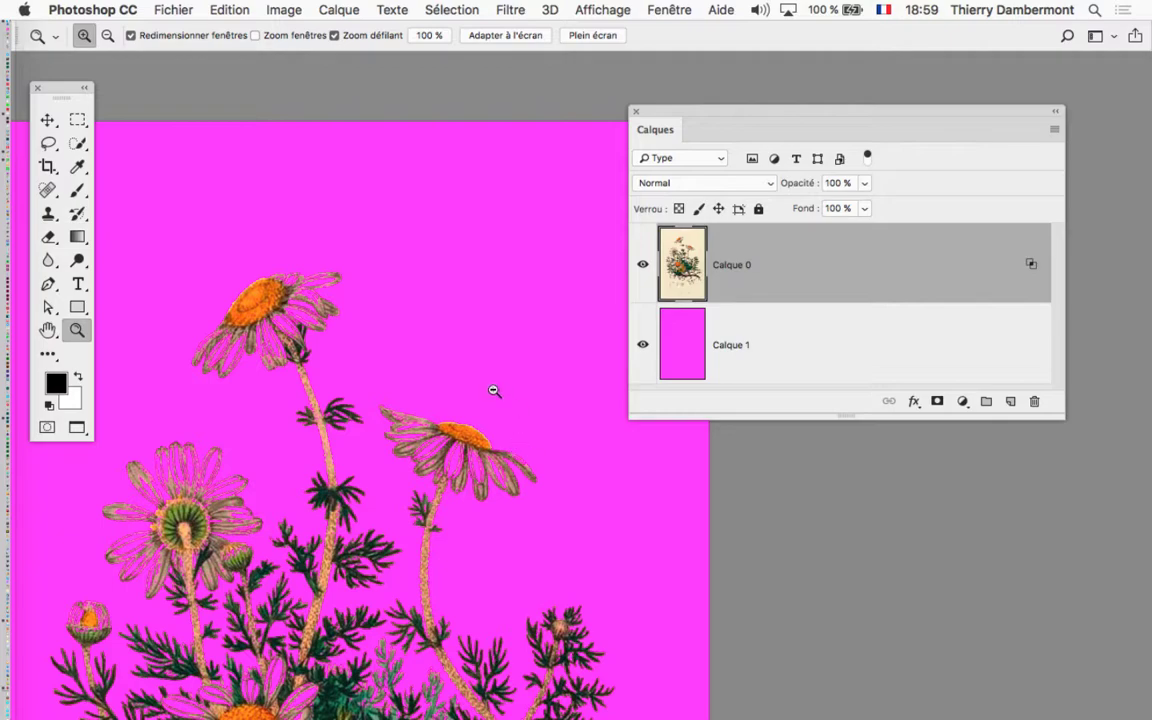
Zoom around the illustration to inspect the foliage and the small drawings below
{"action": "left_click", "coordinate": [494, 391], "text": "alt"}
{"action": "mouse_move", "coordinate": [325, 444]}
{"action": "left_mouse_down"}
{"action": "mouse_move", "coordinate": [456, 270]}
{"action": "mouse_move", "coordinate": [466, 189]}
{"action": "left_mouse_up"}
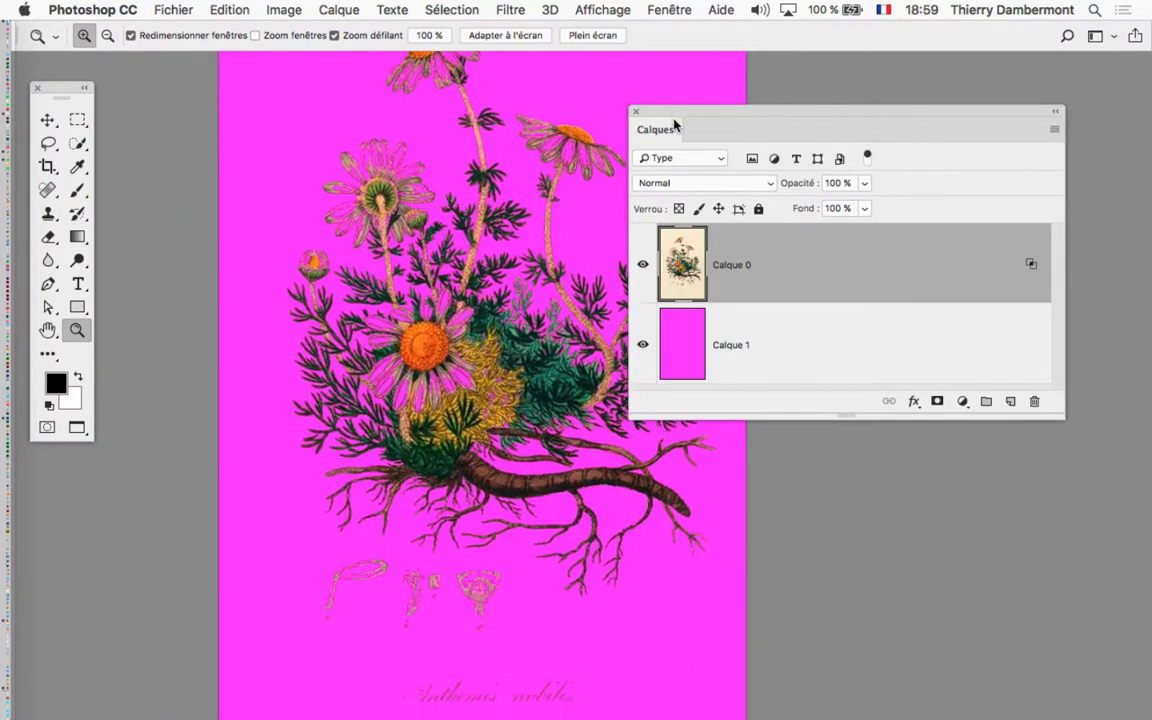
{"action": "left_click_drag", "start_coordinate": [680, 121], "coordinate": [848, 129]}
{"action": "left_click", "coordinate": [536, 394]}
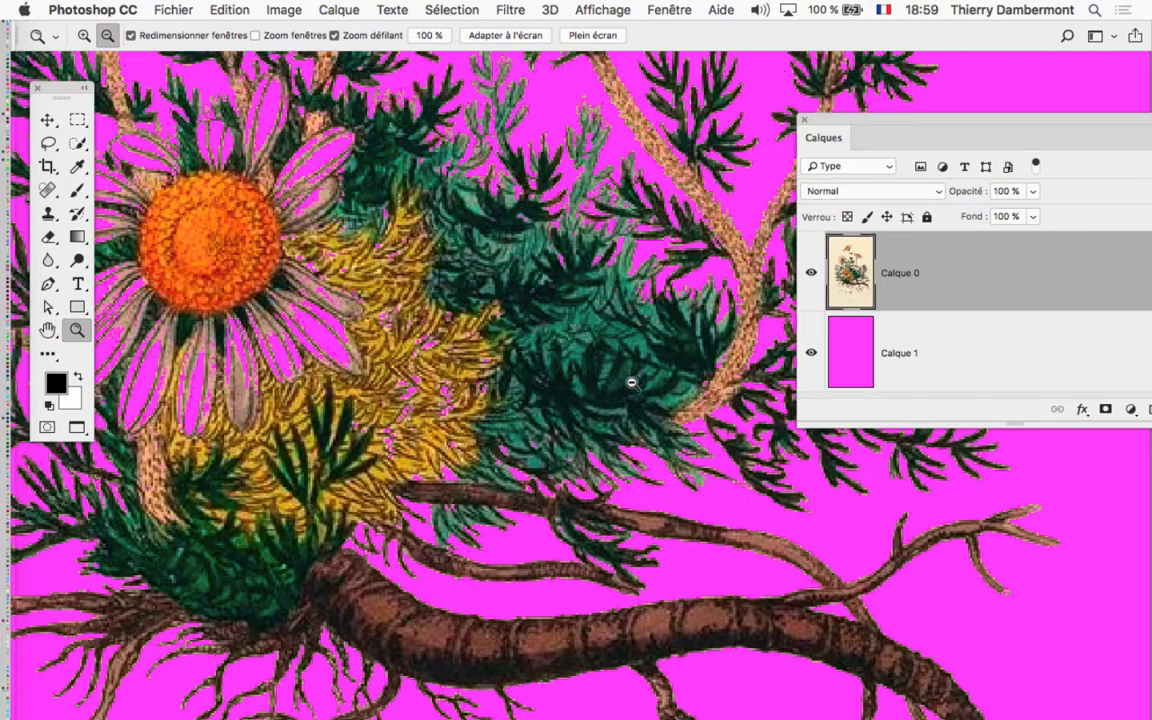
{"action": "scroll", "coordinate": [596, 318], "scroll_direction": "right", "scroll_amount": 5}
{"action": "scroll", "coordinate": [596, 318], "scroll_direction": "up", "scroll_amount": 2}
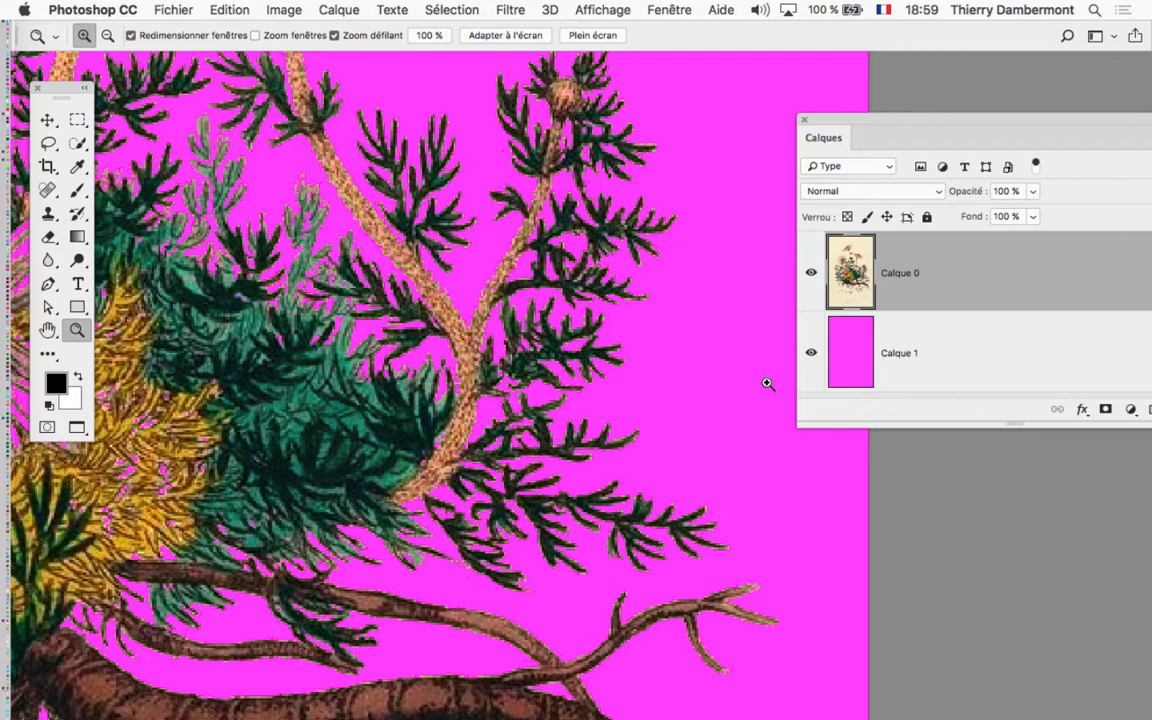
{"action": "left_click", "coordinate": [689, 432], "text": "alt"}
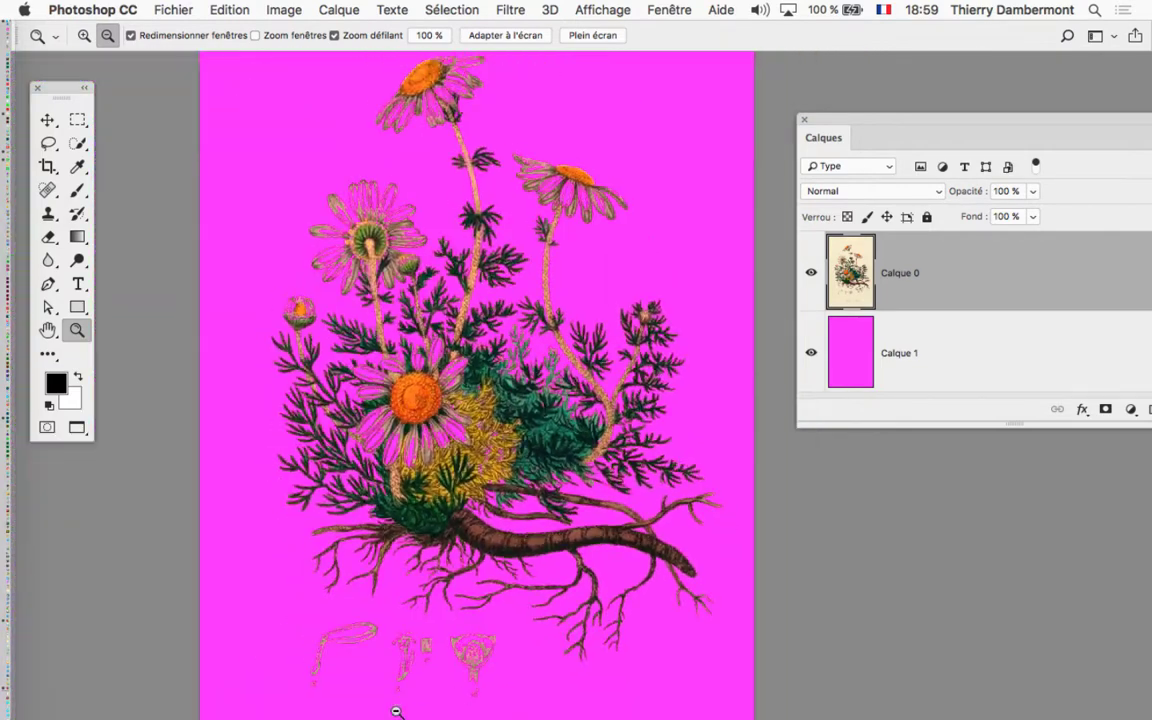
{"action": "left_click", "coordinate": [360, 690]}
{"action": "scroll", "coordinate": [529, 621], "scroll_direction": "down", "scroll_amount": 1}
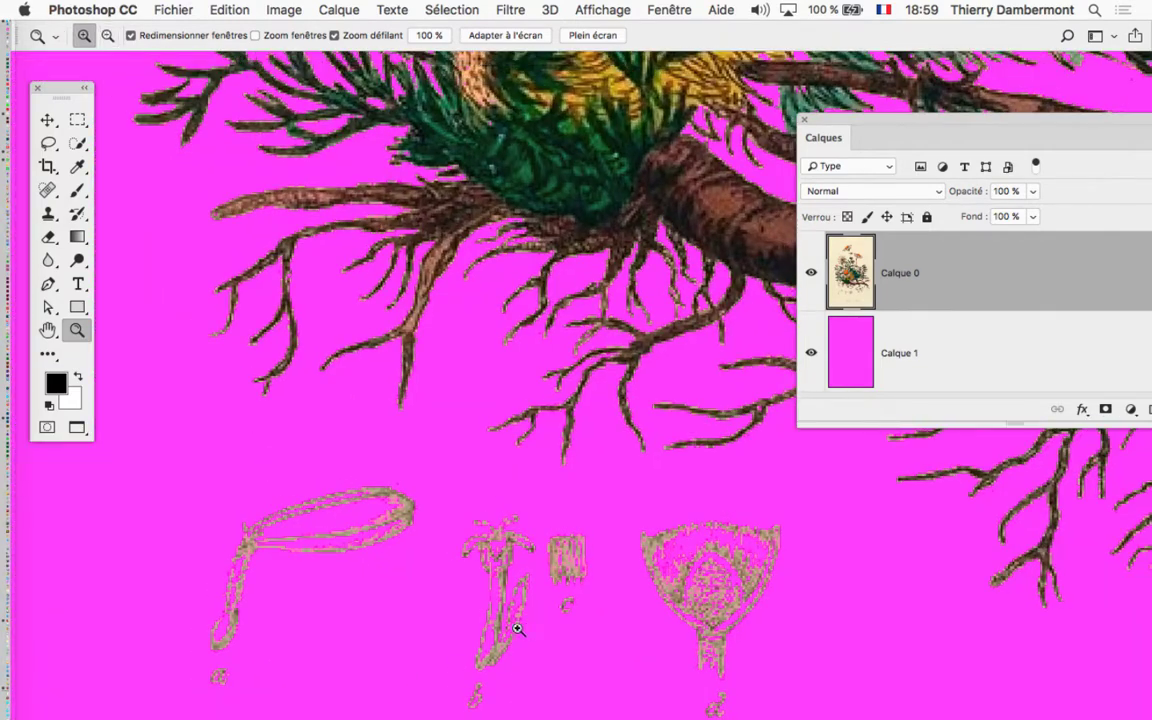
{"action": "scroll", "coordinate": [502, 524], "scroll_direction": "down", "scroll_amount": 4}
Zoom out to fit the plant, check the roots and left flower, and reposition the layers panel
{"action": "left_click", "coordinate": [502, 524]}
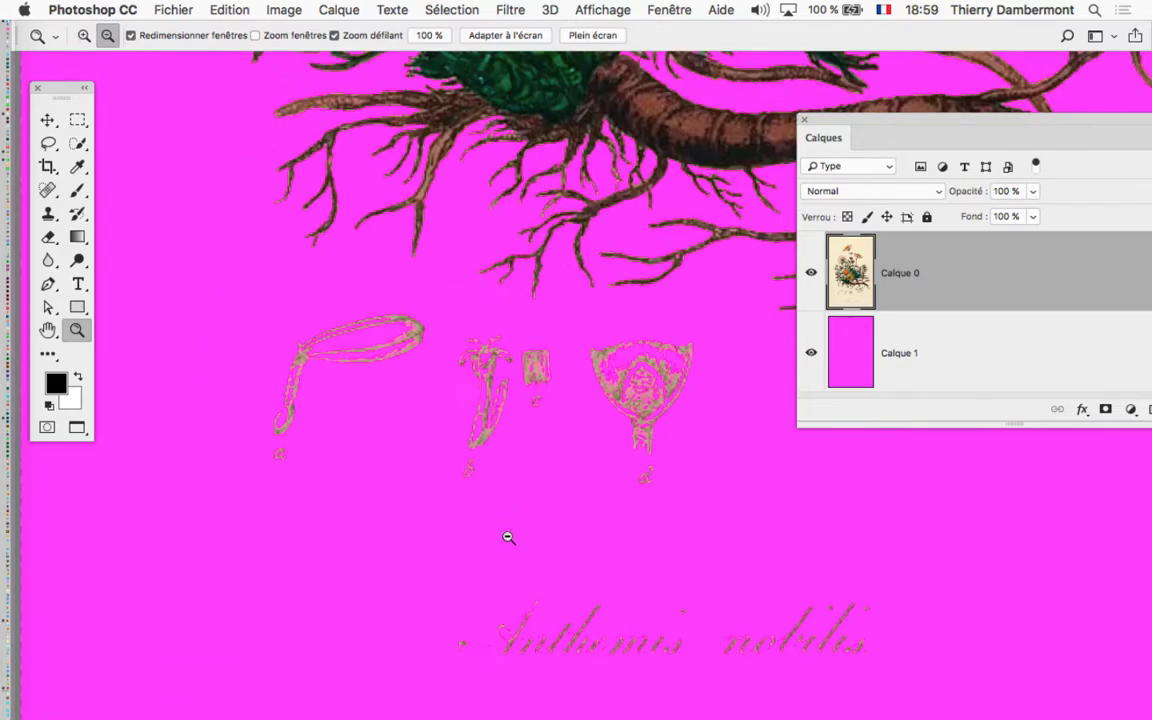
{"action": "left_click", "coordinate": [617, 604]}
{"action": "left_click", "coordinate": [617, 604]}
{"action": "left_click", "coordinate": [617, 601], "text": "alt"}
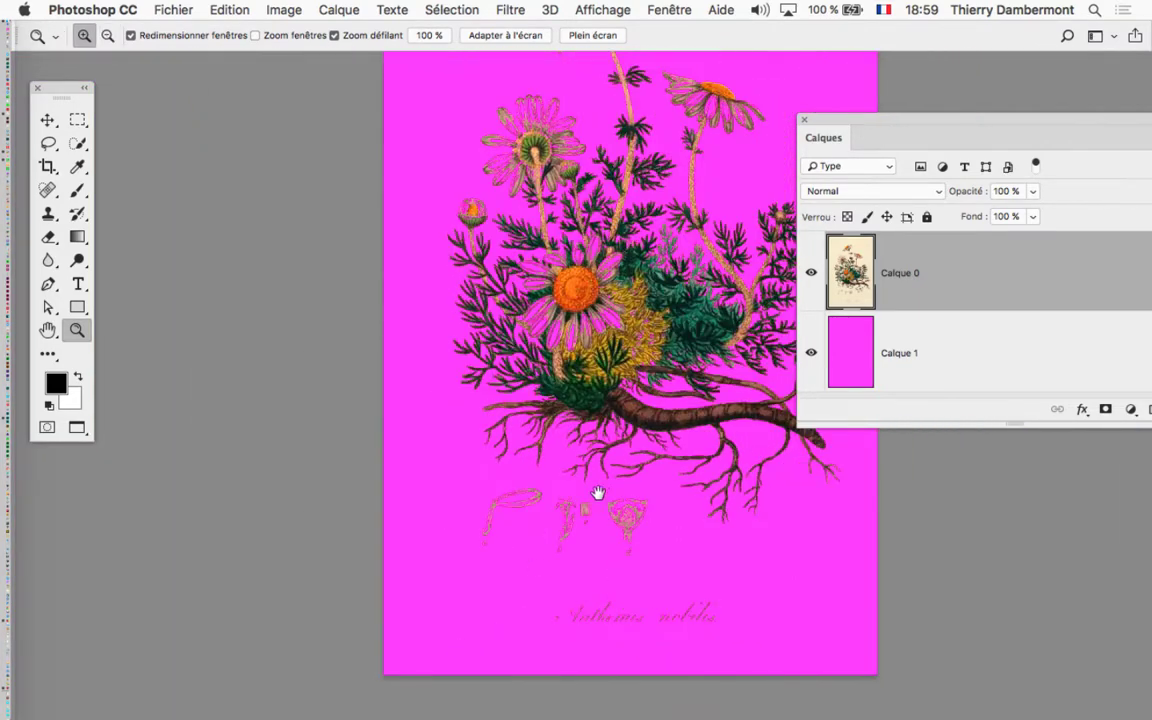
{"action": "left_click_drag", "start_coordinate": [597, 489], "coordinate": [406, 489]}
{"action": "left_click", "coordinate": [400, 580], "text": "alt"}
{"action": "left_click", "coordinate": [400, 579], "text": "alt"}
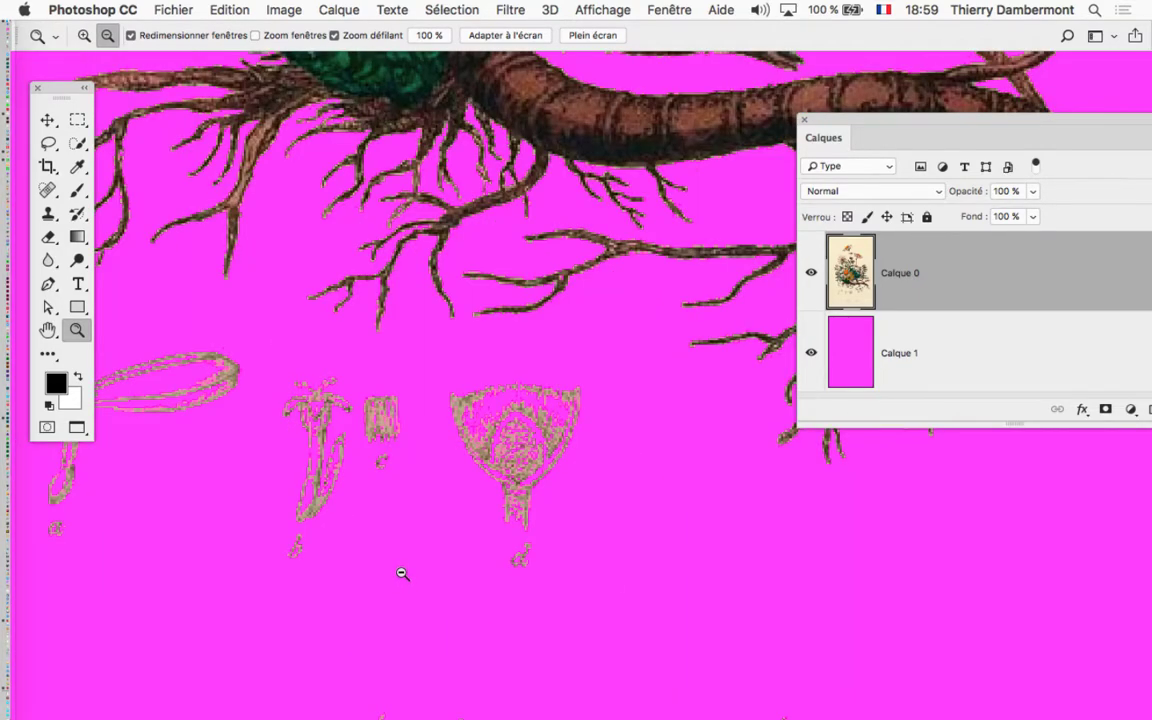
{"action": "left_click", "coordinate": [401, 578]}
{"action": "left_click", "coordinate": [403, 576], "text": "alt"}
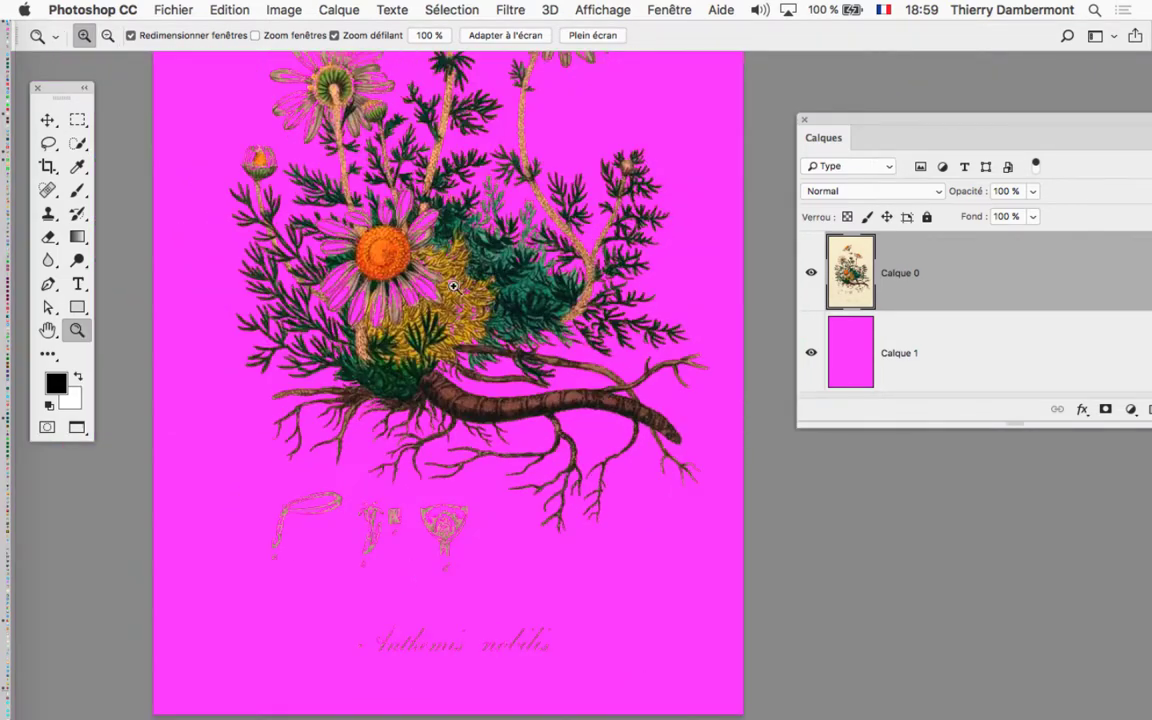
{"action": "scroll", "coordinate": [407, 255], "scroll_direction": "up", "scroll_amount": 1}
{"action": "scroll", "coordinate": [333, 268], "scroll_direction": "up", "scroll_amount": 5}
{"action": "left_click_drag", "start_coordinate": [333, 268], "coordinate": [322, 264]}
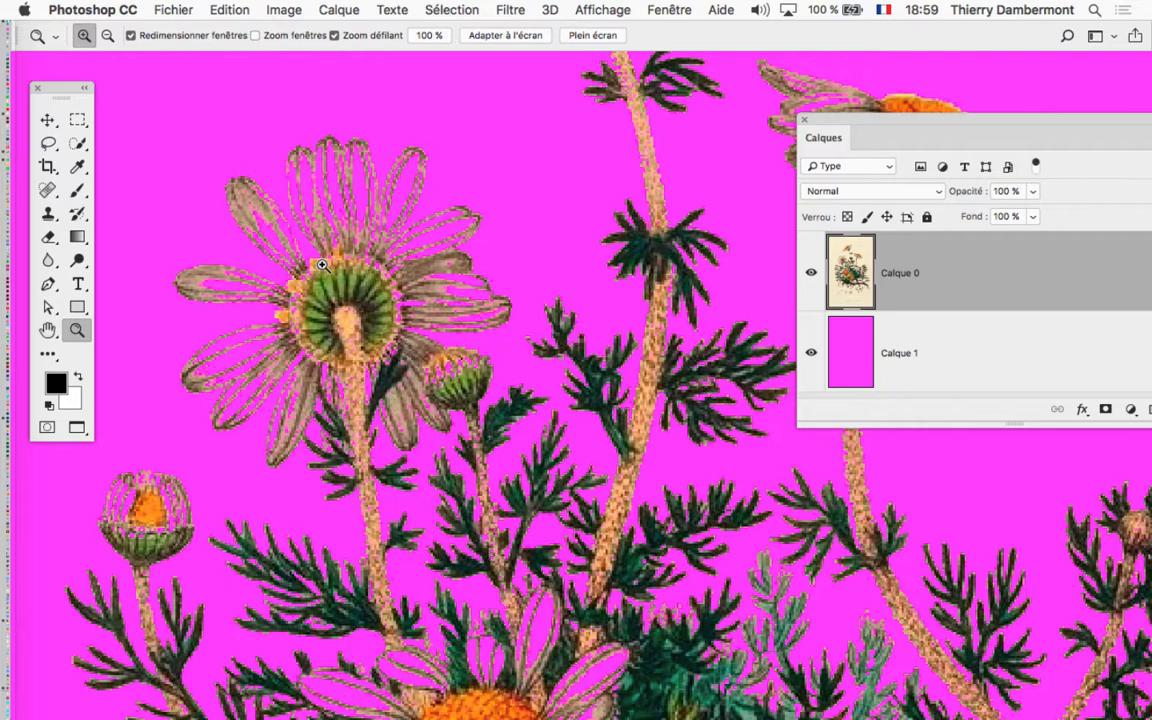
{"action": "left_click_drag", "start_coordinate": [865, 123], "coordinate": [651, 91]}
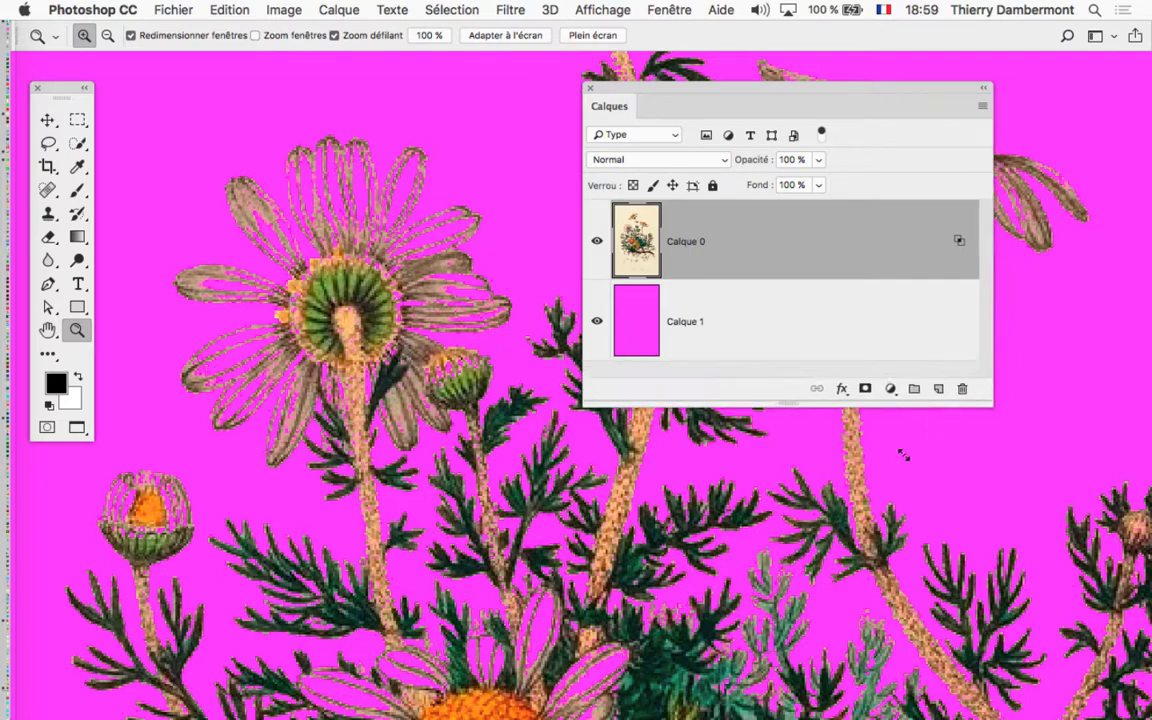
{"action": "left_click_drag", "start_coordinate": [696, 90], "coordinate": [853, 82]}
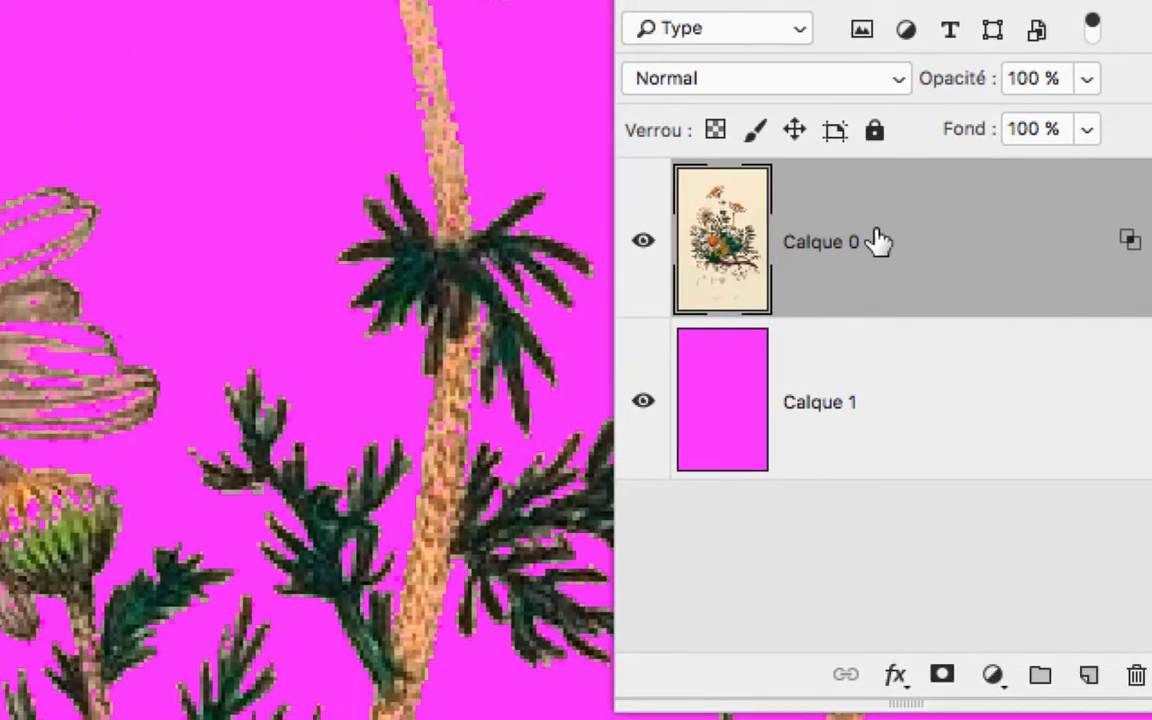
Duplicate Calque 0 and drag the copy's Ce calque white slider to 255
{"action": "left_click_drag", "start_coordinate": [887, 244], "coordinate": [948, 380]}
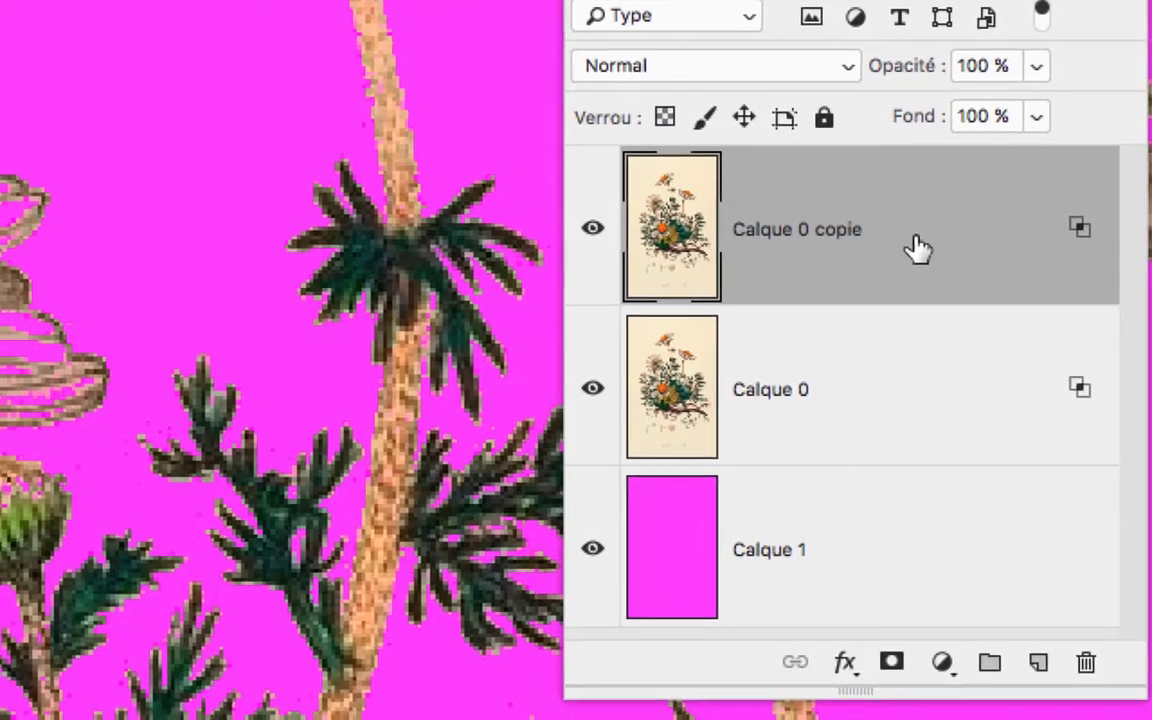
{"action": "double_click", "coordinate": [920, 246]}
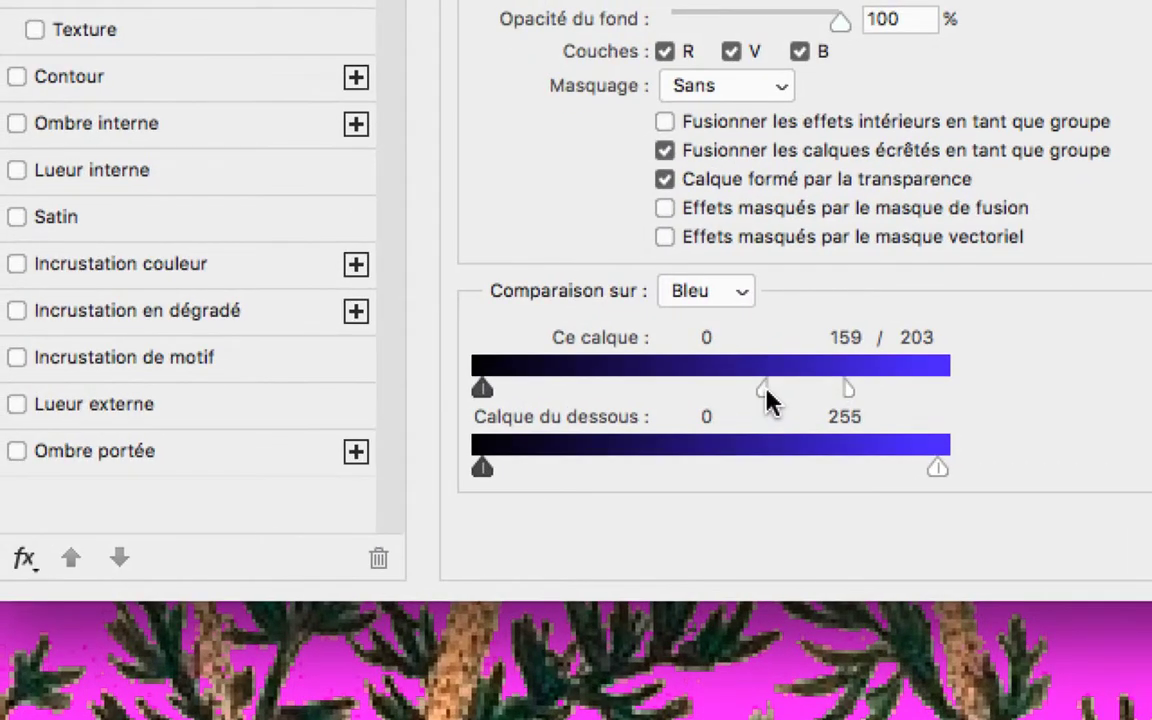
{"action": "left_click_drag", "start_coordinate": [766, 398], "coordinate": [836, 403]}
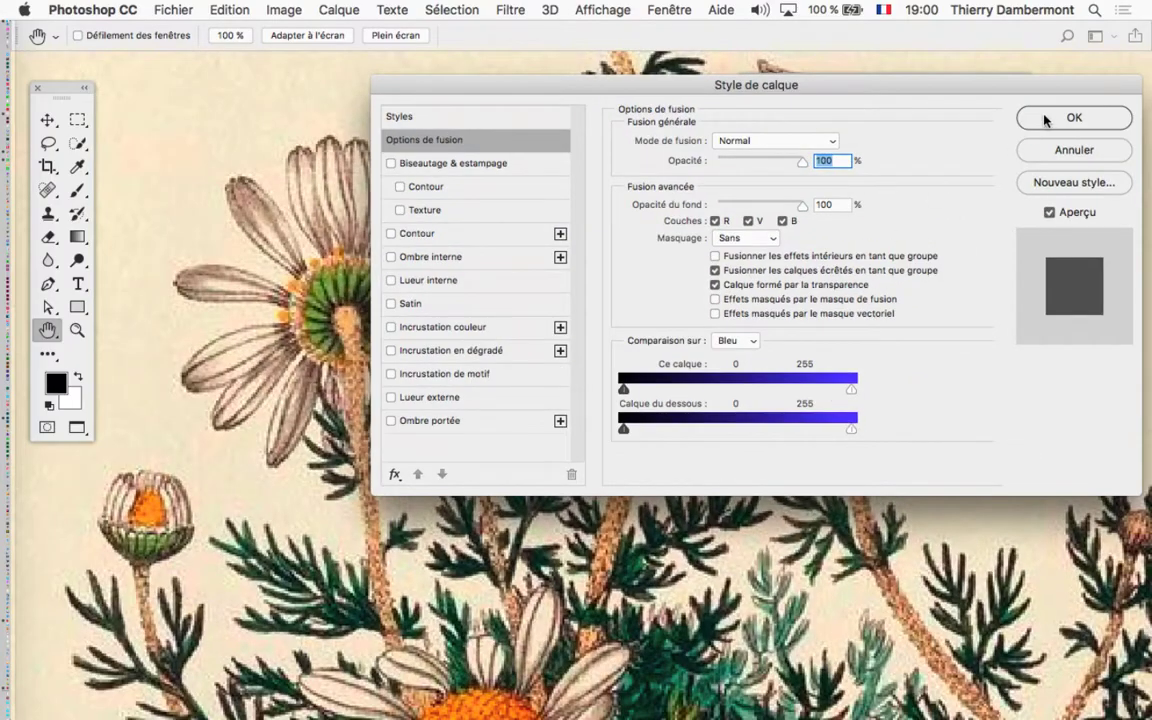
{"action": "key", "text": "Return"}
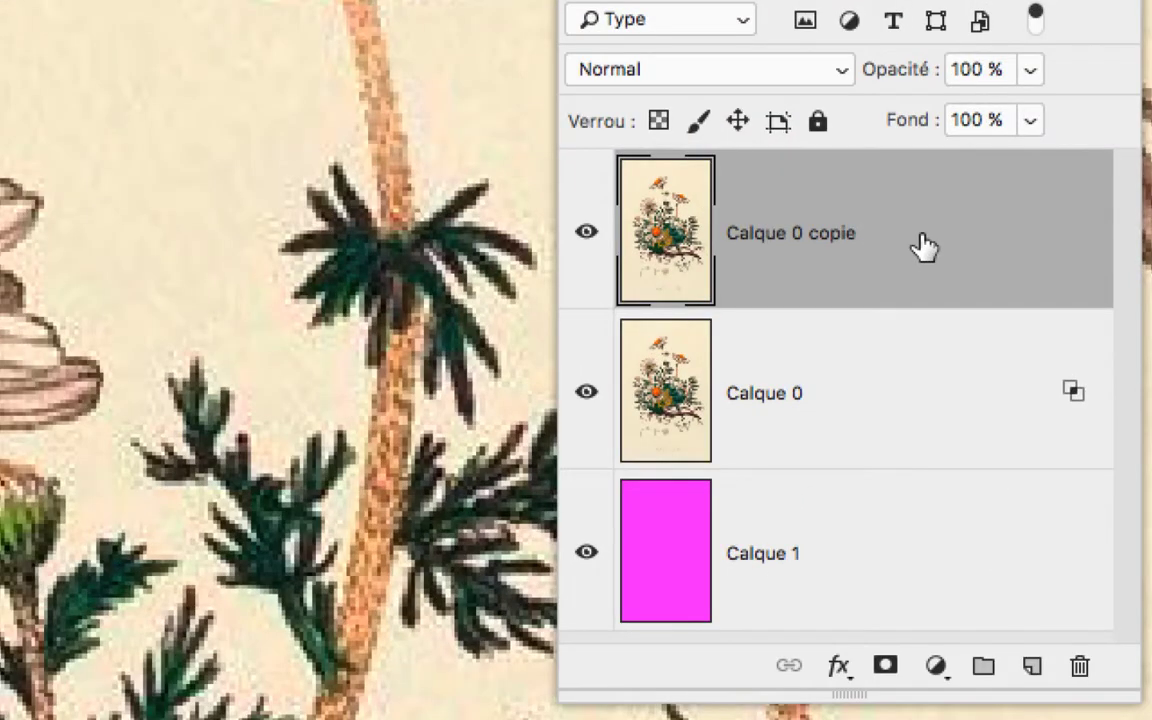
Set the copy's blending Comparaison sur option to Bleu and confirm
{"action": "double_click", "coordinate": [922, 248]}
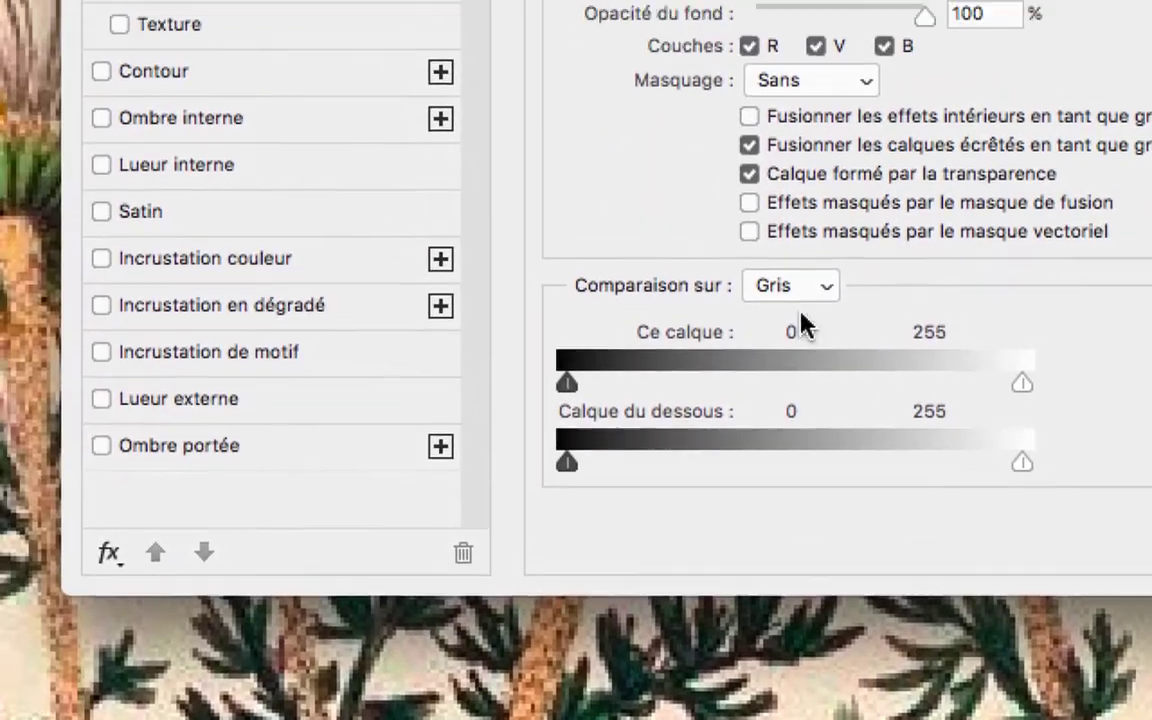
{"action": "left_click", "coordinate": [770, 272]}
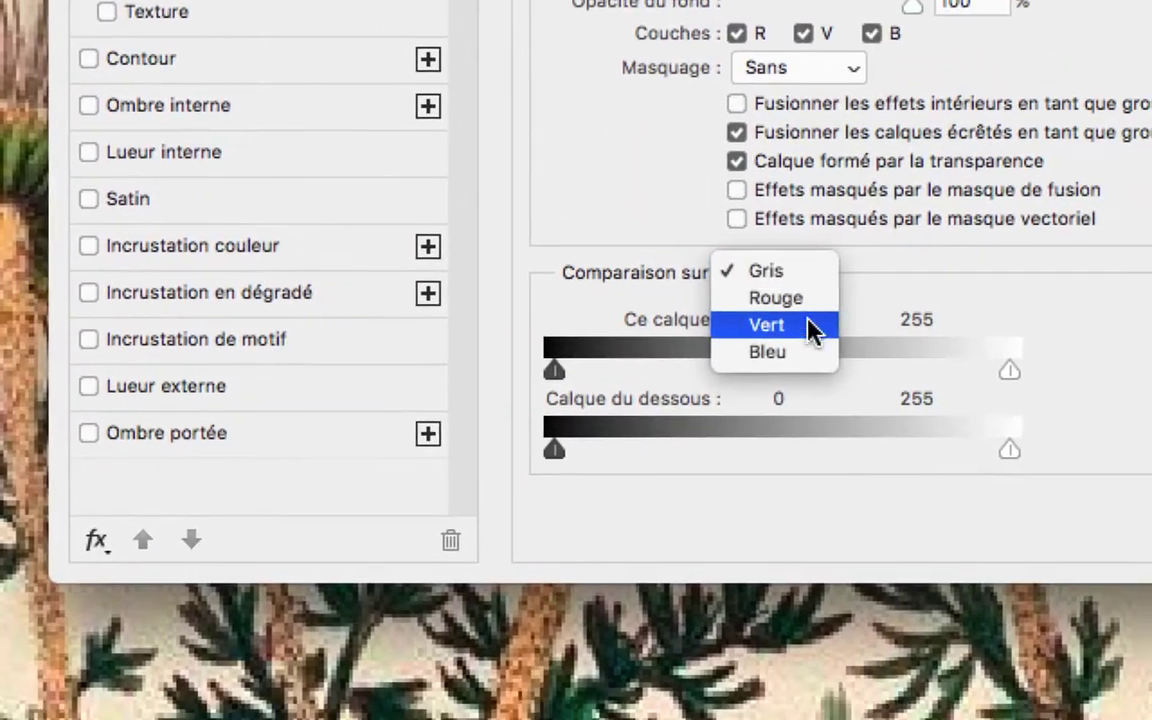
{"action": "left_click", "coordinate": [805, 352]}
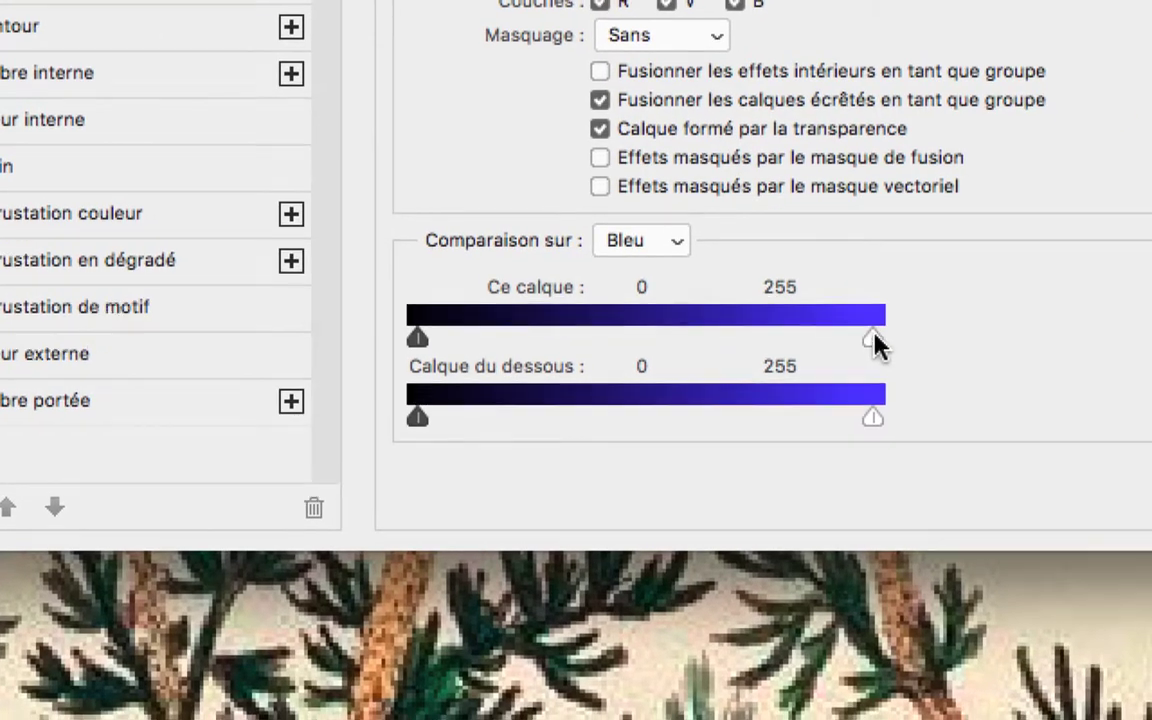
{"action": "left_click", "coordinate": [1008, 162]}
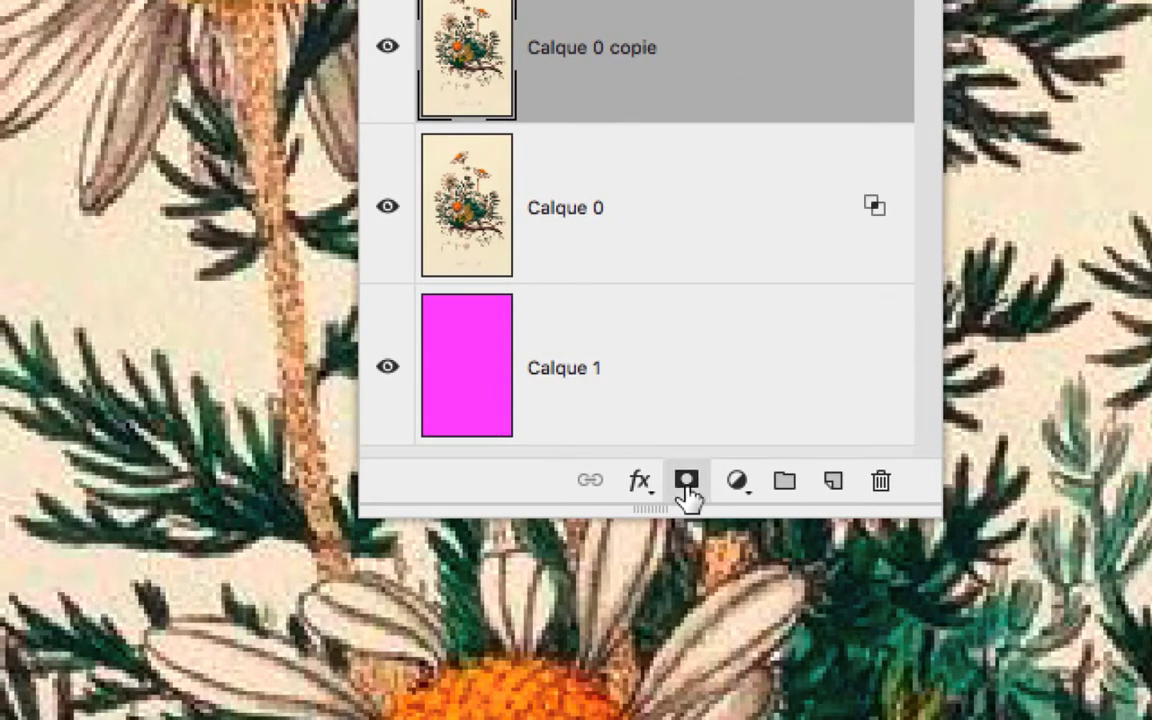
Replace the white mask on Calque 0 copie with a black hide-all mask and target it
{"action": "left_click", "coordinate": [686, 482]}
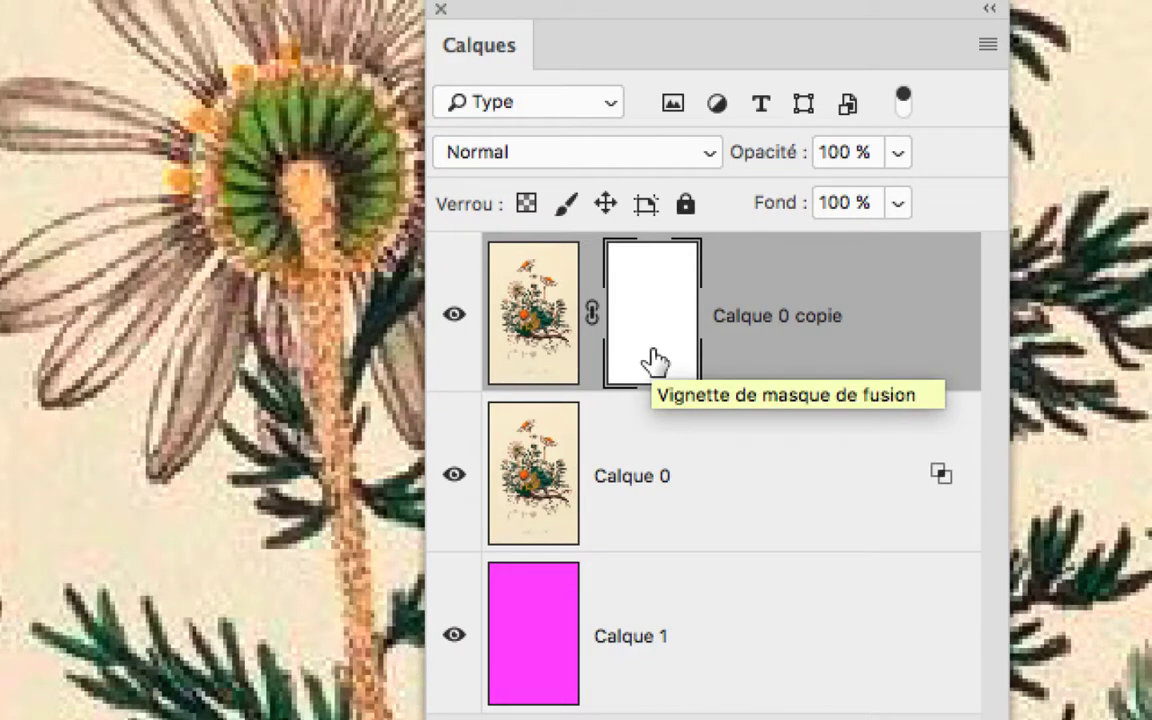
{"action": "key", "text": "ctrl+z"}
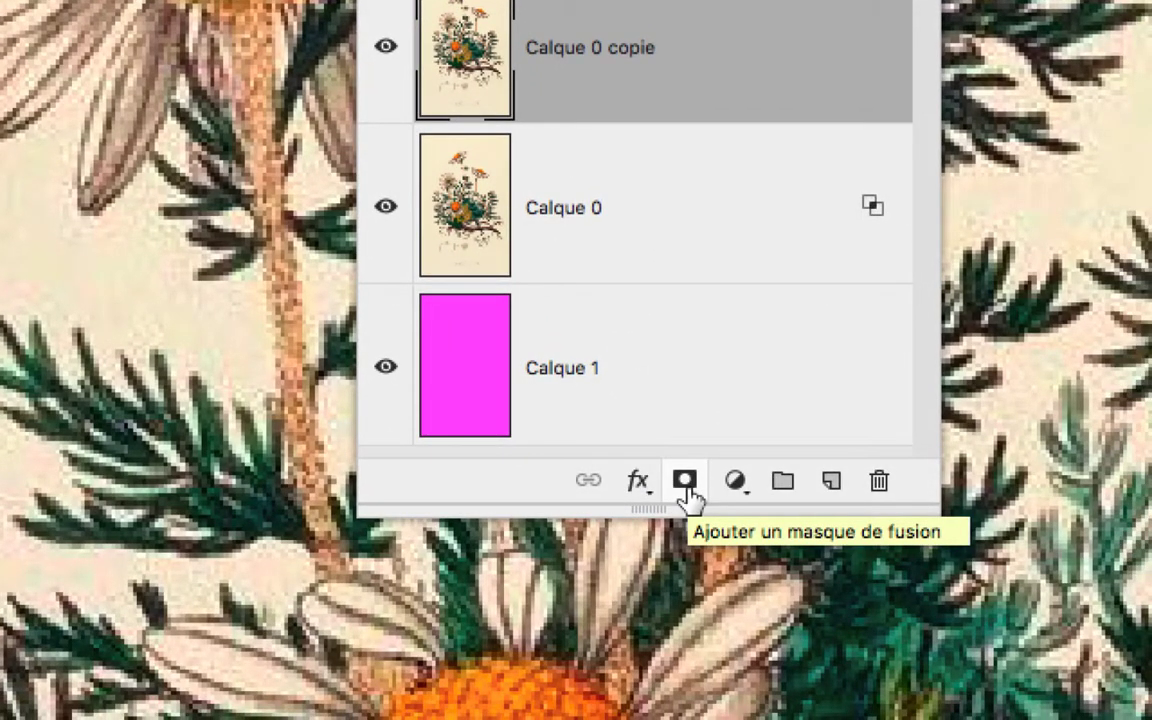
{"action": "left_click", "coordinate": [688, 484], "text": "alt"}
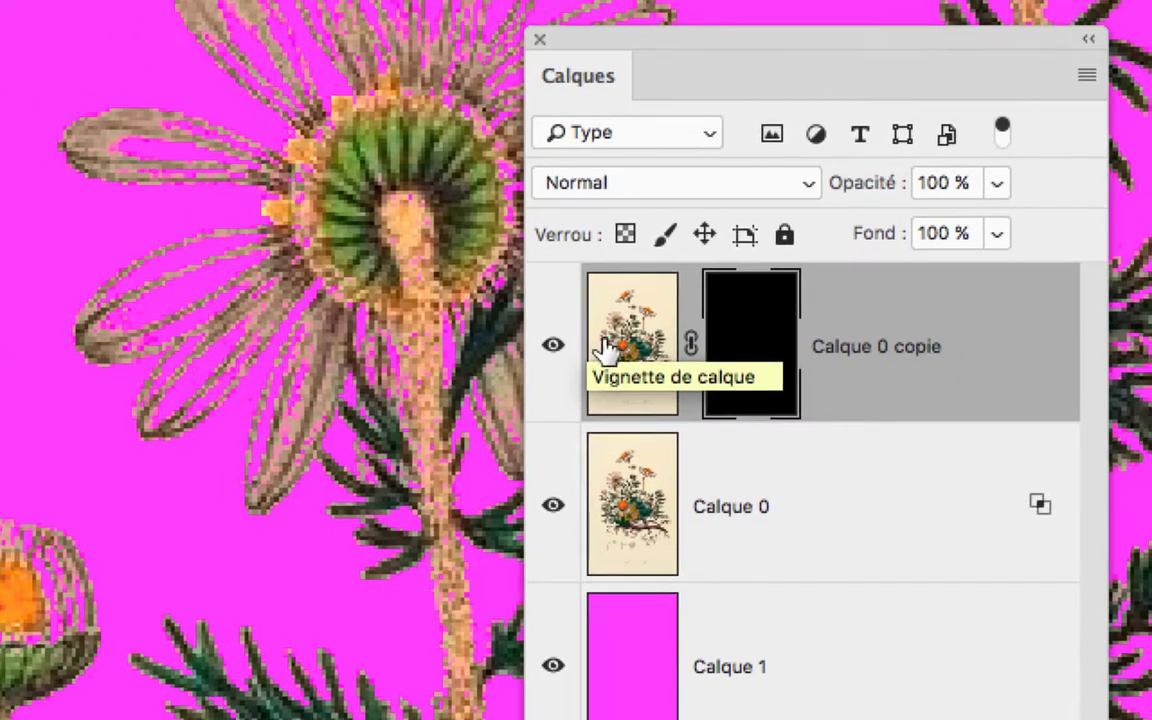
{"action": "left_click", "coordinate": [549, 345]}
{"action": "left_click", "coordinate": [655, 355]}
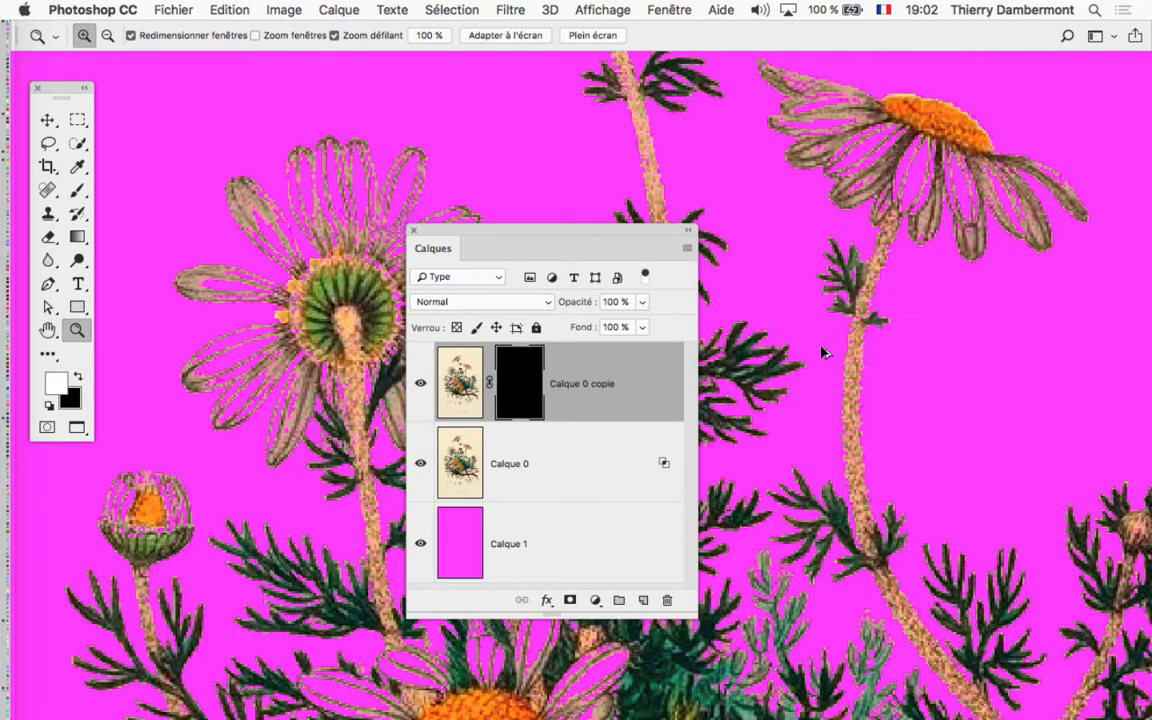
Undo back through the black mask so Calque 0 copie shows its full beige paper
{"action": "key", "text": "ctrl+z"}
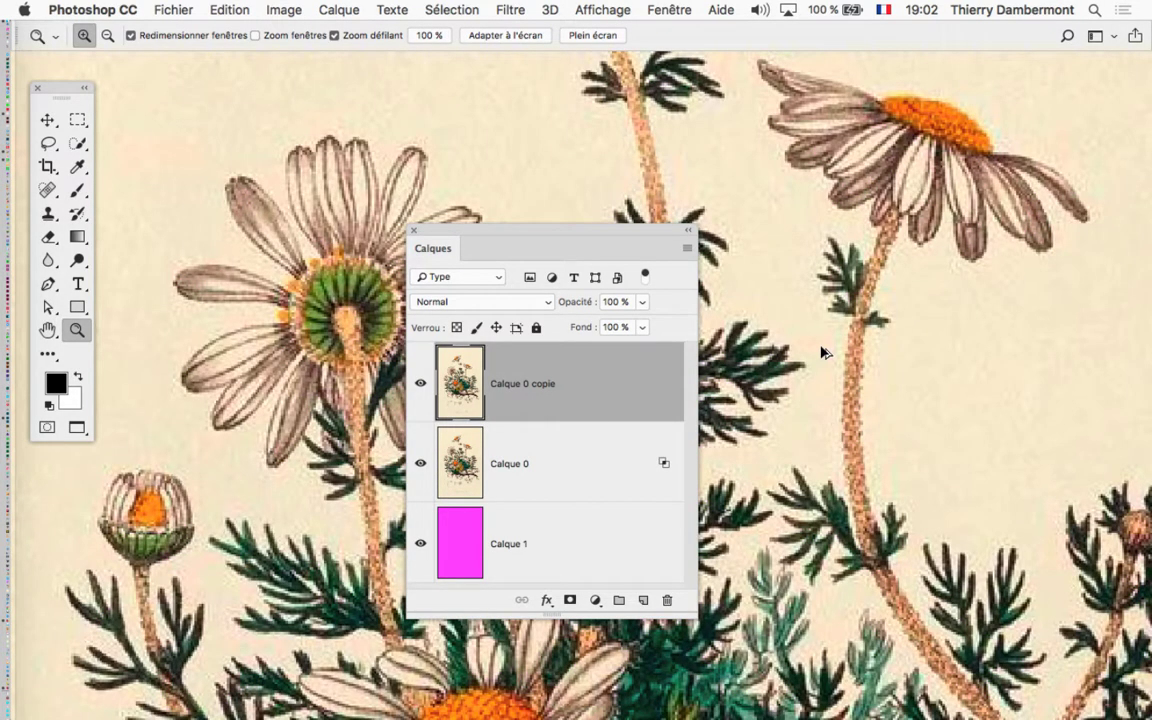
{"action": "key", "text": "ctrl+z"}
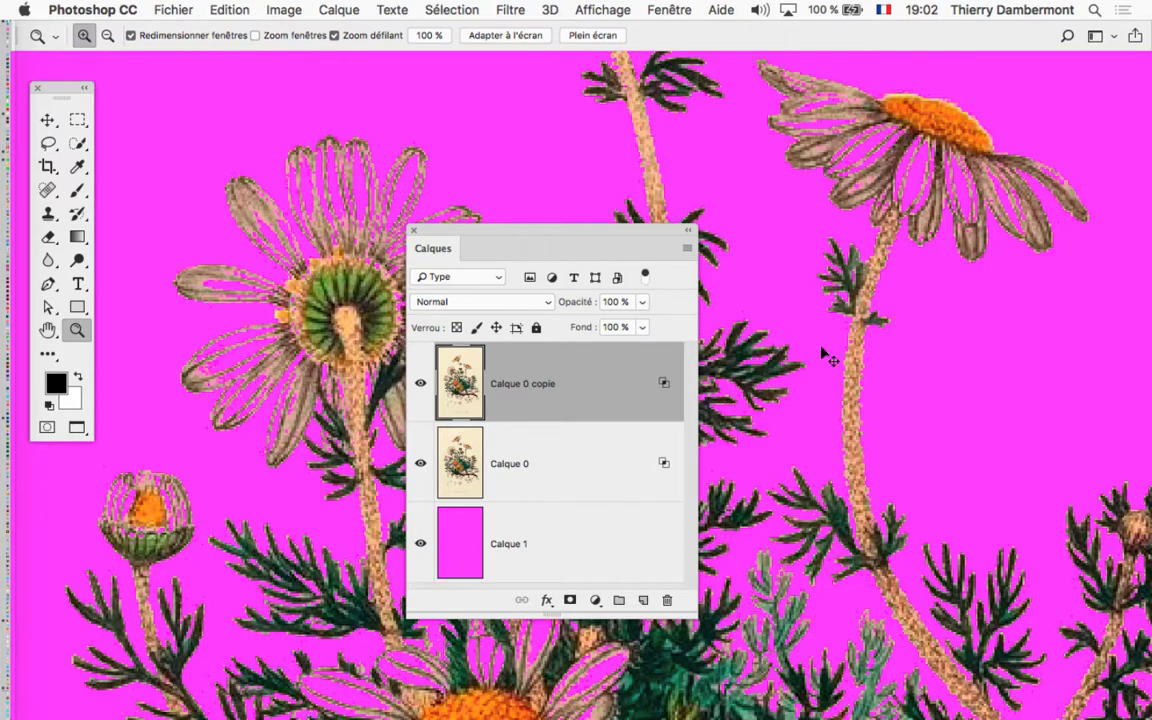
{"action": "key", "text": "ctrl+z"}
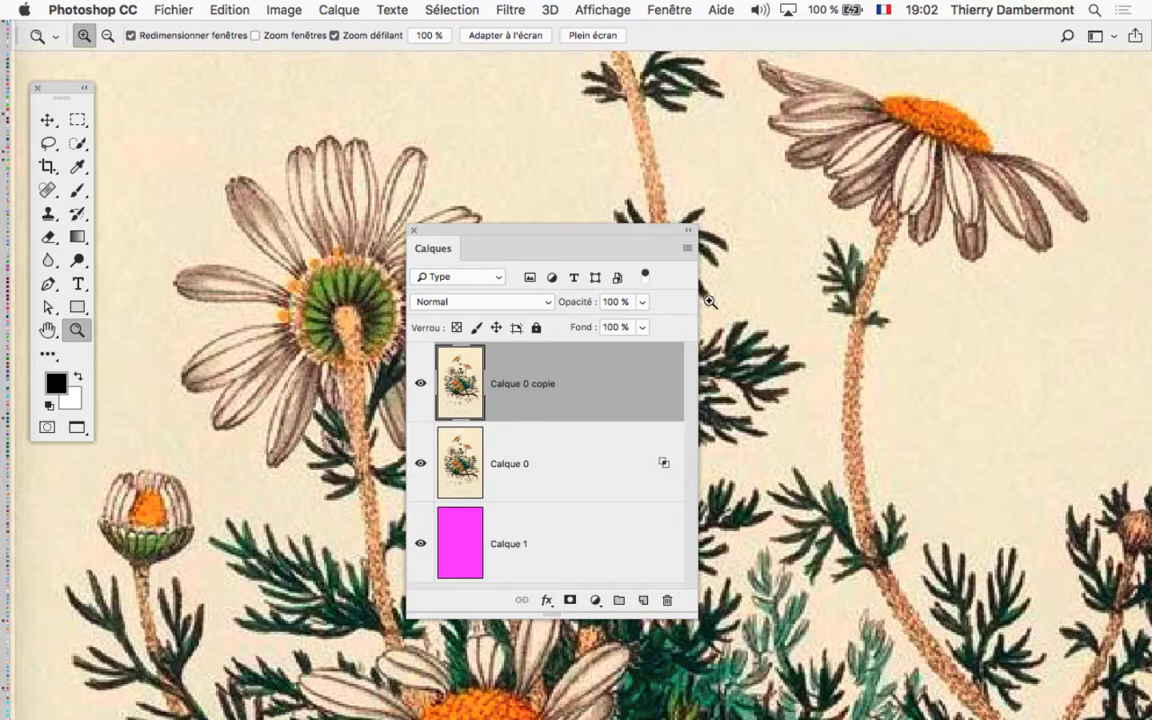
Show the Historique panel and enlarge it to list every history step
{"action": "left_click_drag", "start_coordinate": [650, 232], "coordinate": [503, 136]}
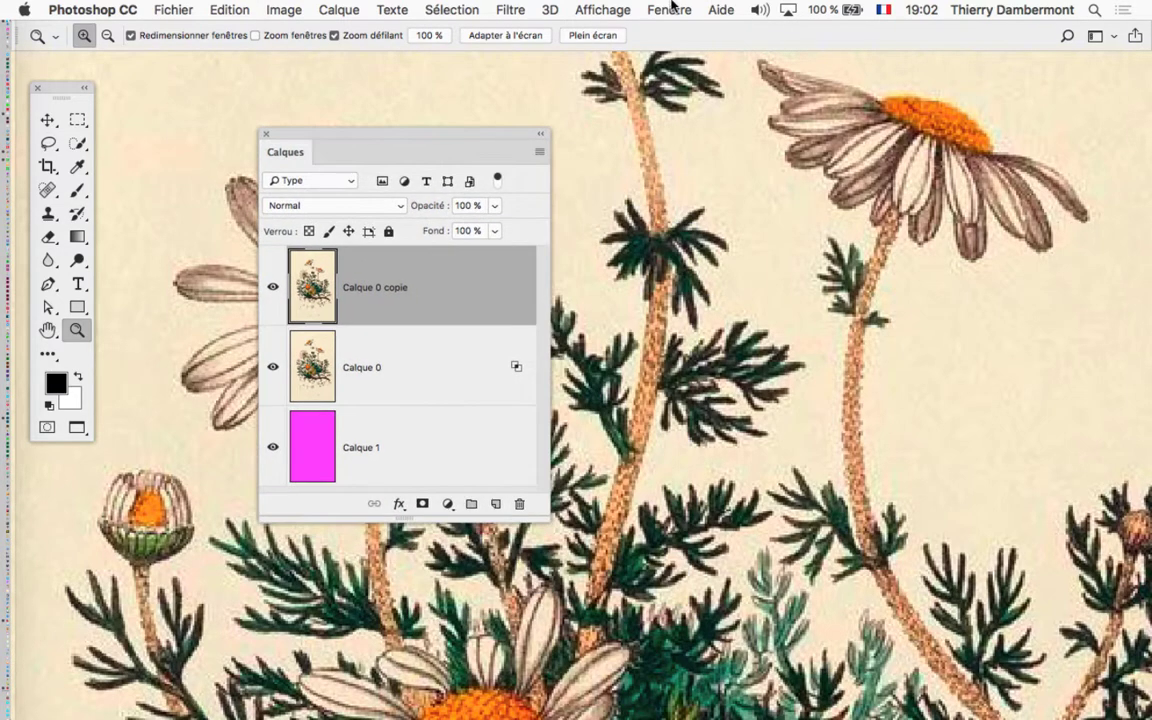
{"action": "left_click", "coordinate": [668, 10]}
{"action": "left_click", "coordinate": [803, 344]}
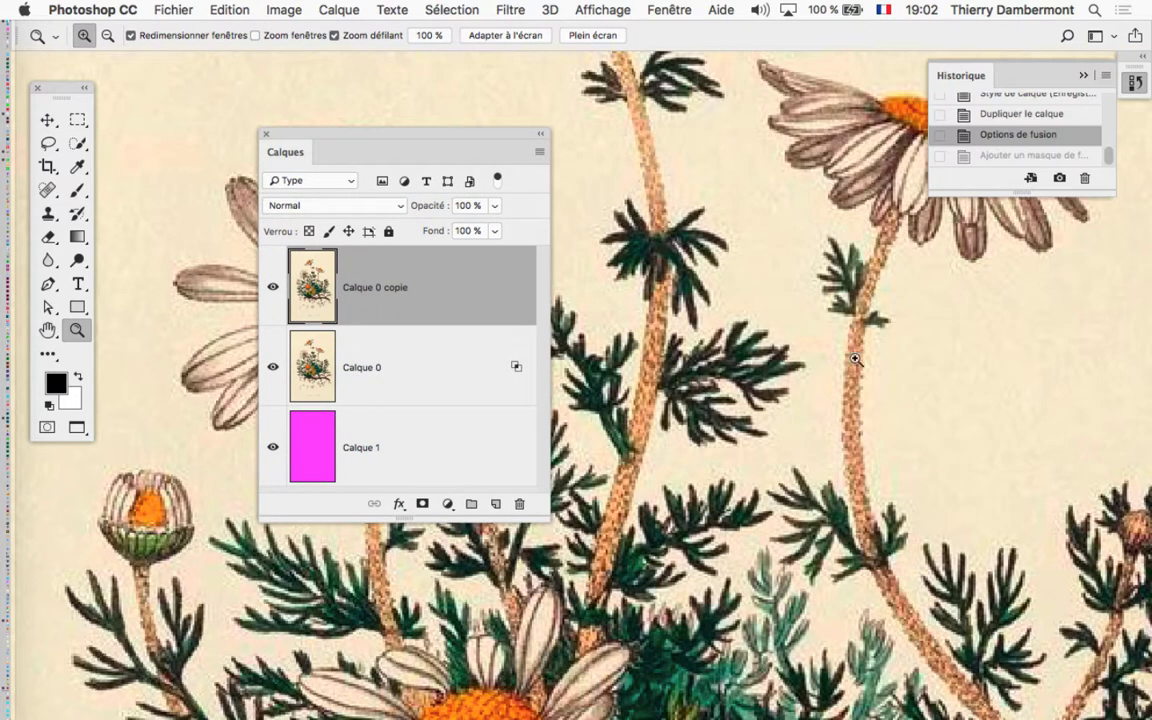
{"action": "left_click_drag", "start_coordinate": [977, 72], "coordinate": [668, 60]}
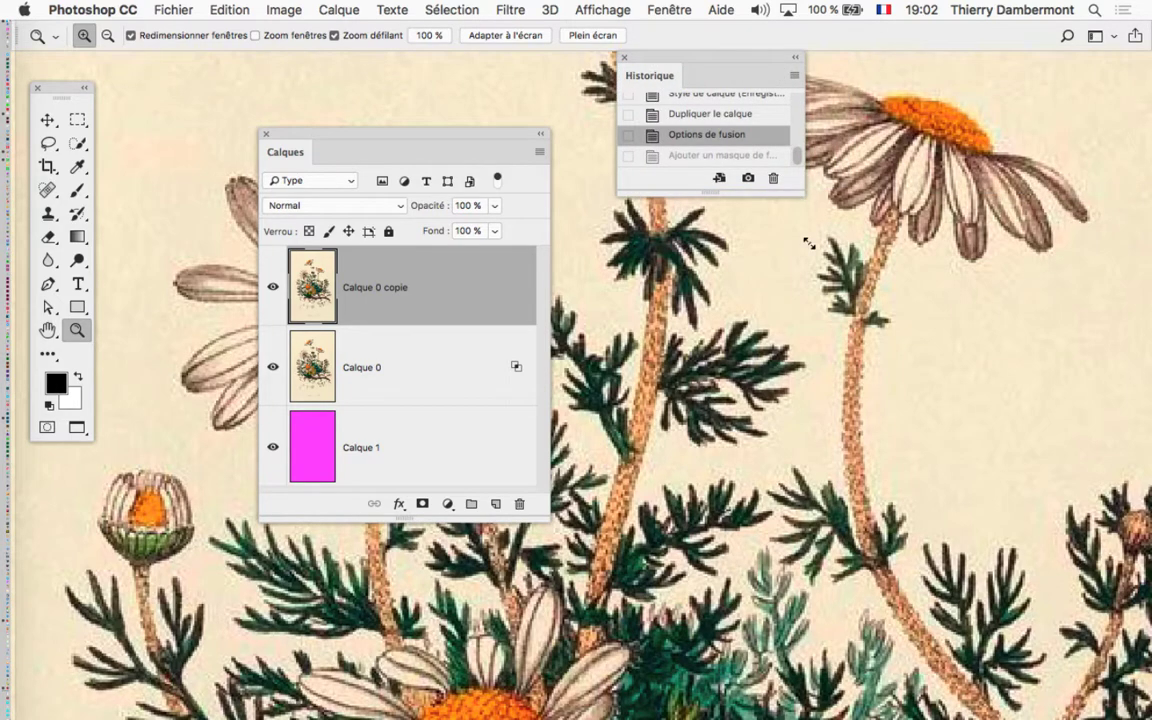
{"action": "left_click_drag", "start_coordinate": [799, 187], "coordinate": [966, 666]}
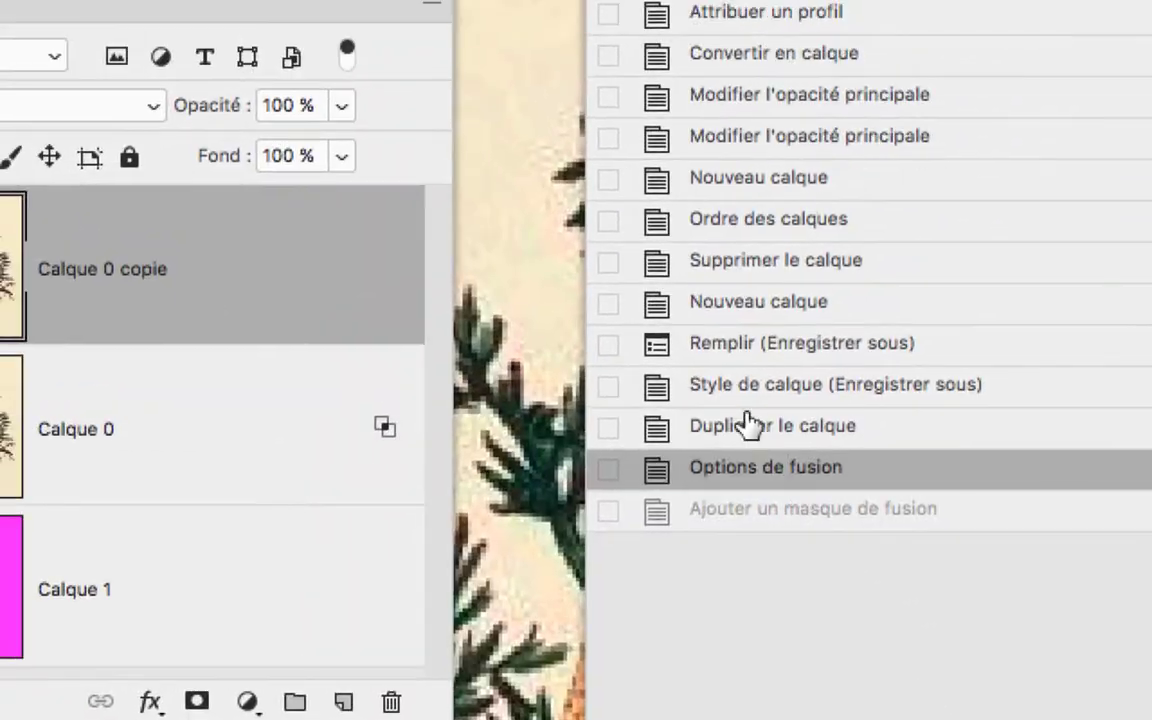
Step back through history from Dupliquer le calque to the original Ouvrir state
{"action": "left_click", "coordinate": [697, 363]}
{"action": "left_click", "coordinate": [748, 410]}
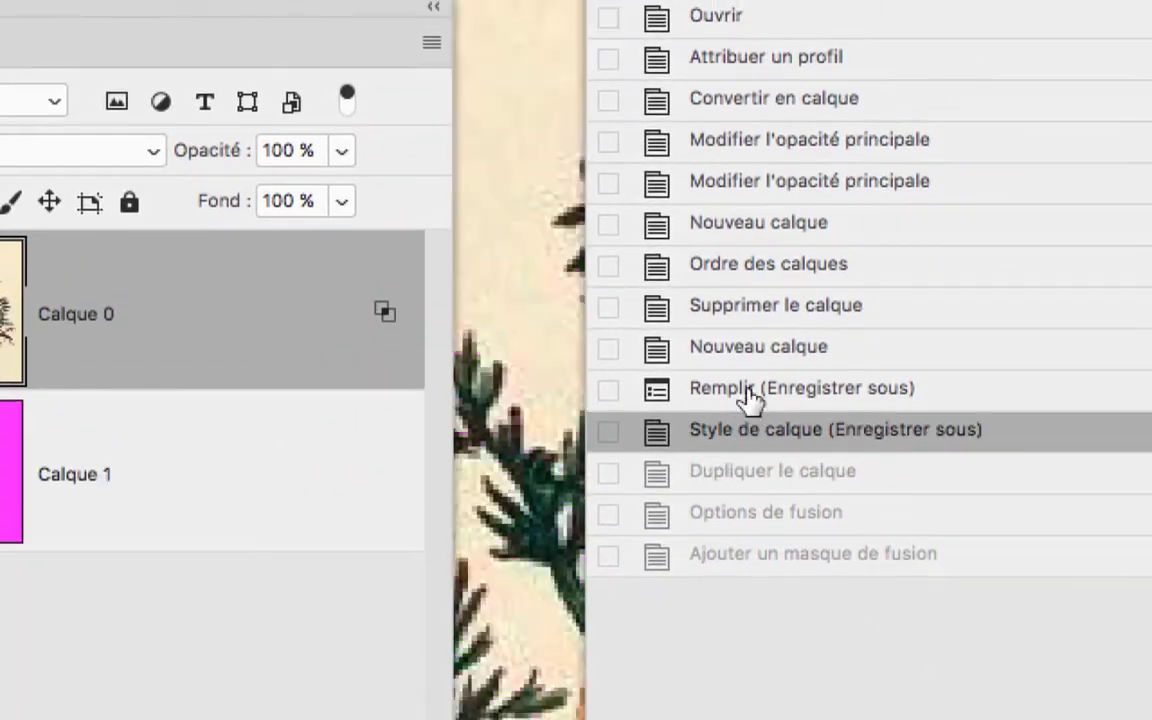
{"action": "left_click", "coordinate": [770, 409]}
{"action": "left_click", "coordinate": [760, 426]}
{"action": "left_click", "coordinate": [748, 301]}
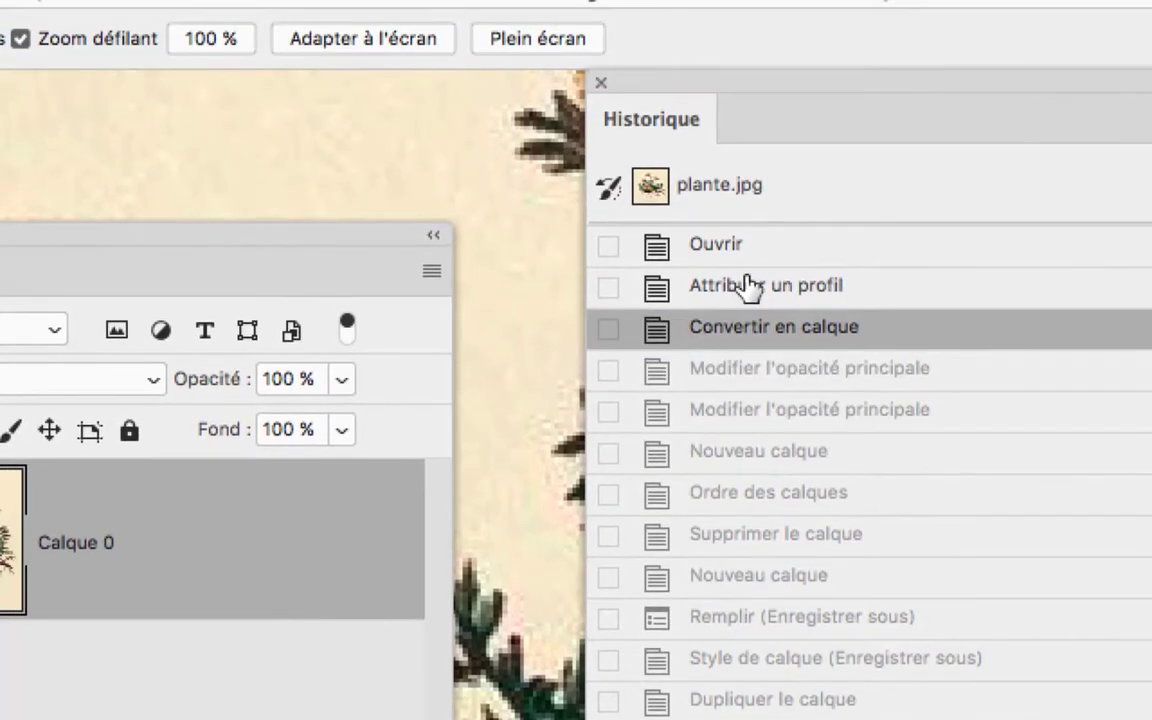
{"action": "left_click", "coordinate": [748, 222]}
Step forward through history, ending on the 'Ajouter un masque de fusion' state
{"action": "left_click", "coordinate": [748, 296]}
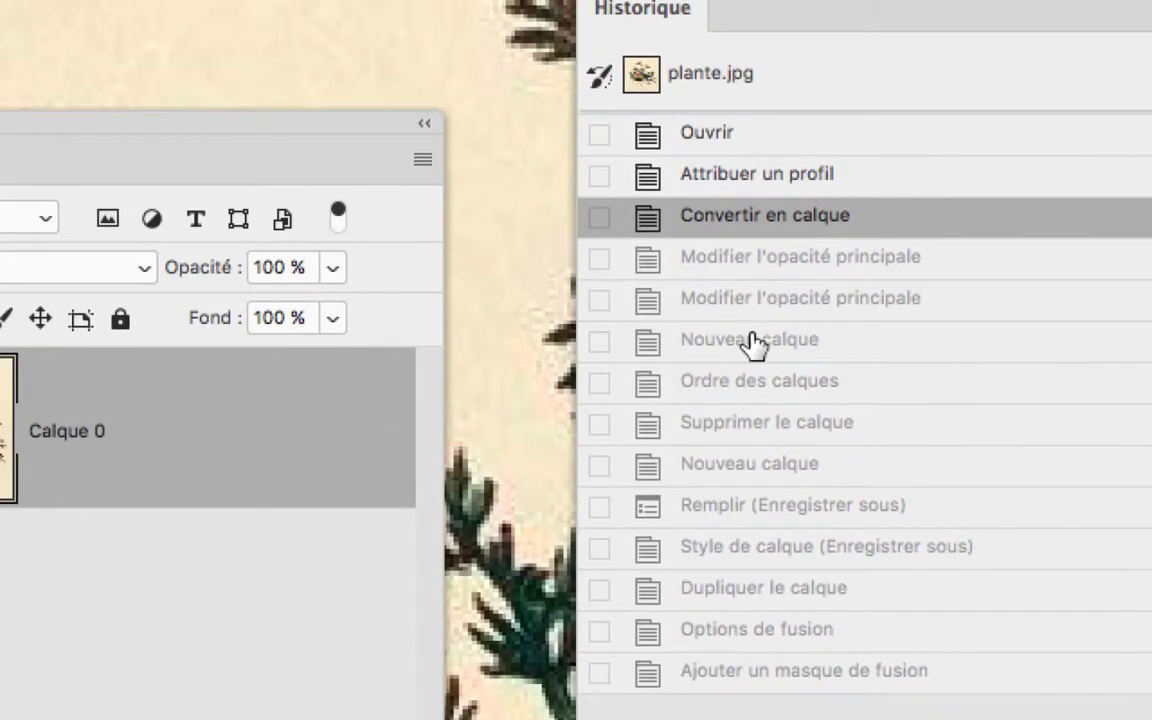
{"action": "left_click", "coordinate": [748, 418]}
{"action": "left_click", "coordinate": [748, 542]}
{"action": "left_click", "coordinate": [748, 625]}
{"action": "left_click", "coordinate": [748, 455]}
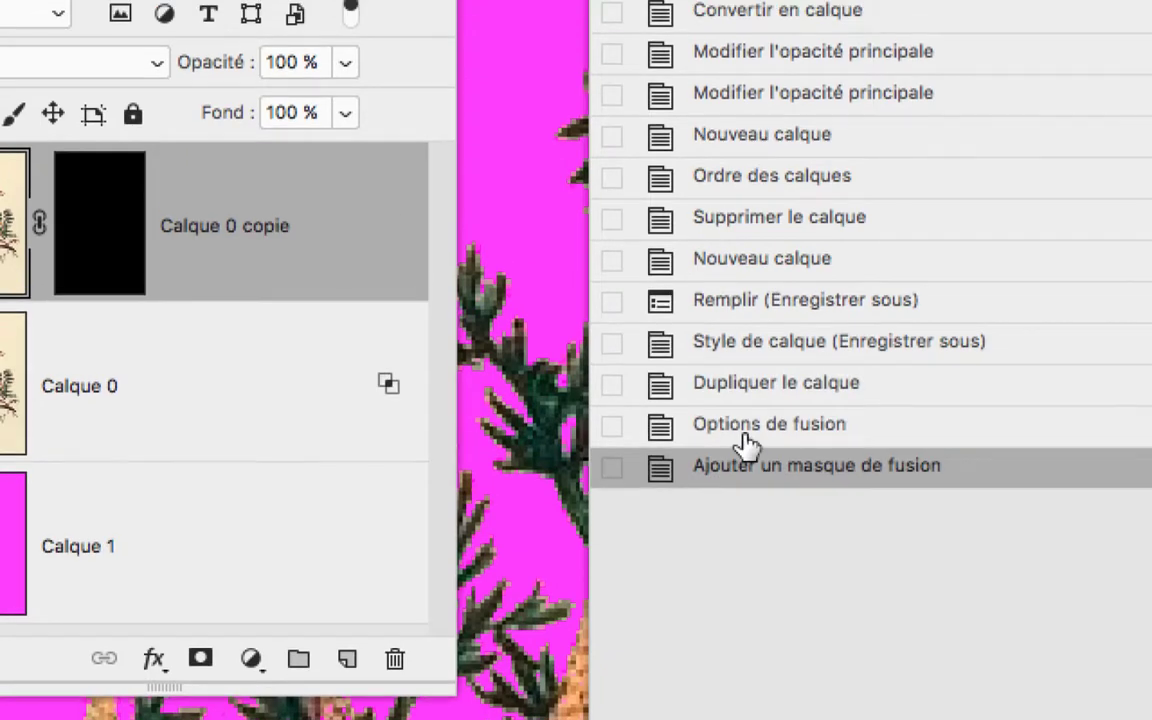
{"action": "left_click", "coordinate": [748, 440]}
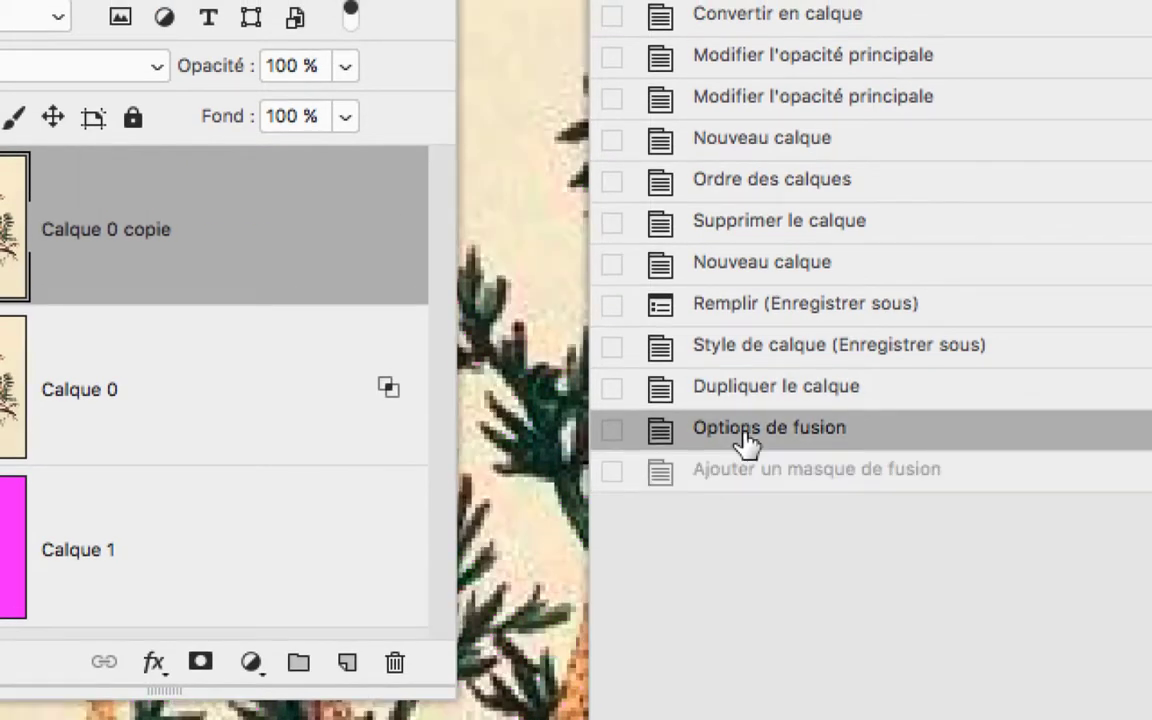
{"action": "left_click", "coordinate": [745, 462]}
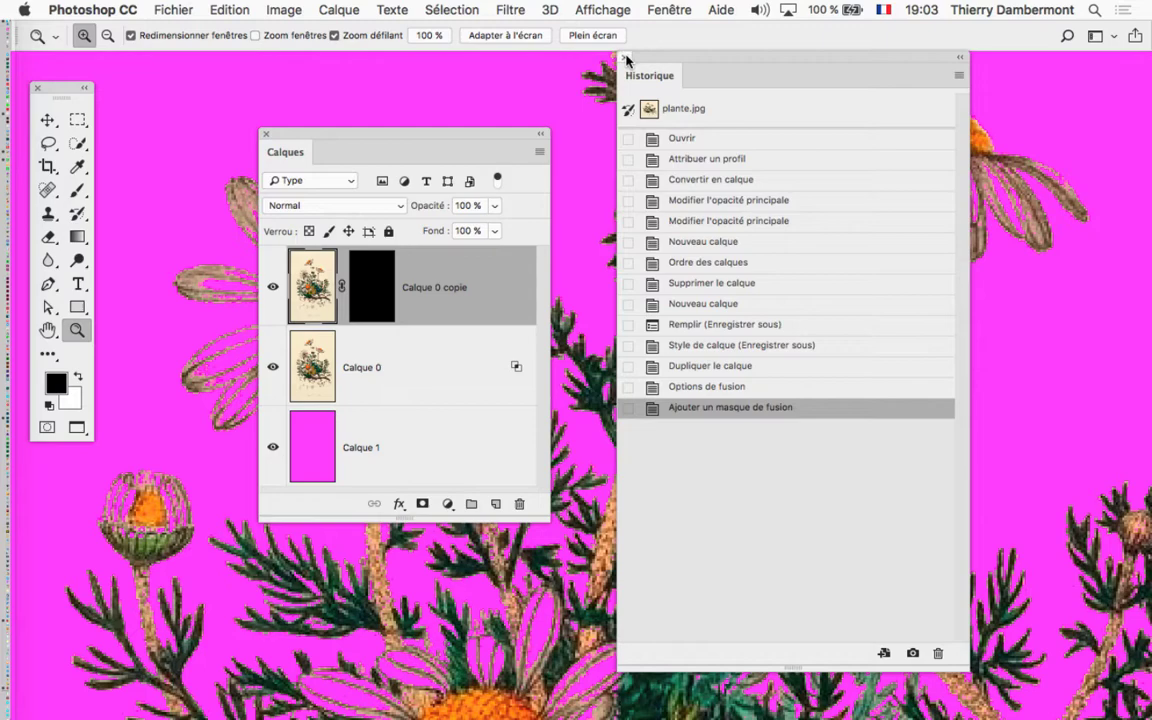
Close History and target the black layer mask of Calque 0 copie, moving Layers aside
{"action": "left_click", "coordinate": [558, 50]}
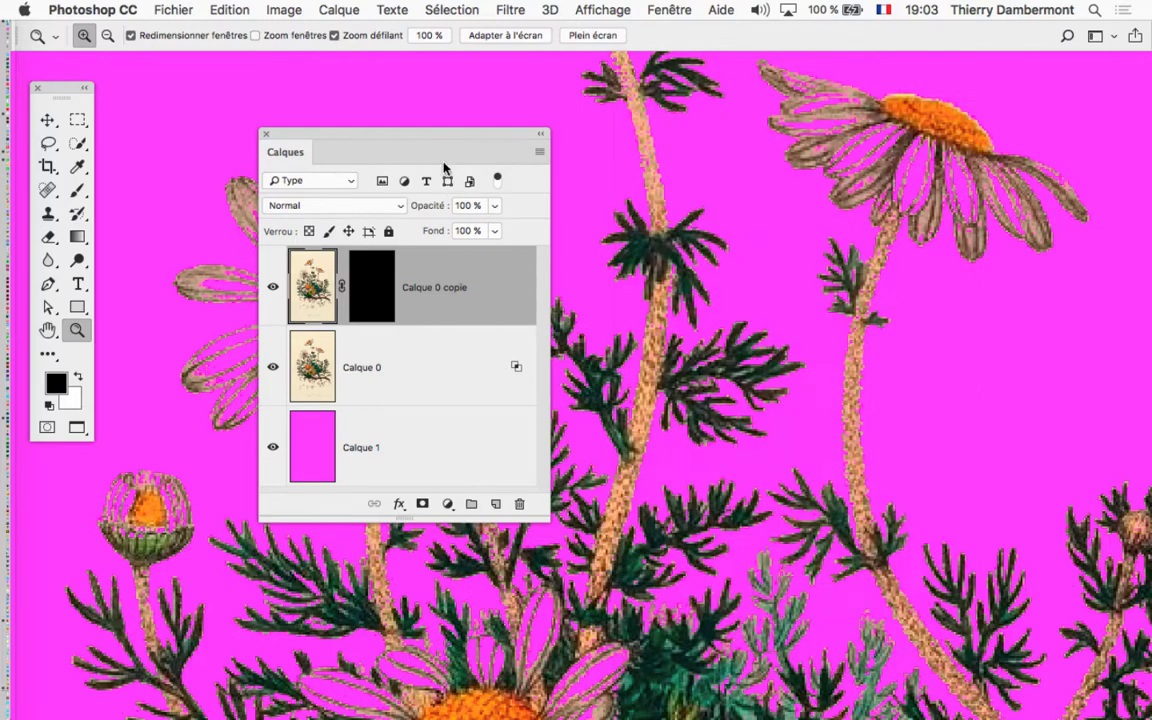
{"action": "left_click_drag", "start_coordinate": [470, 141], "coordinate": [940, 132]}
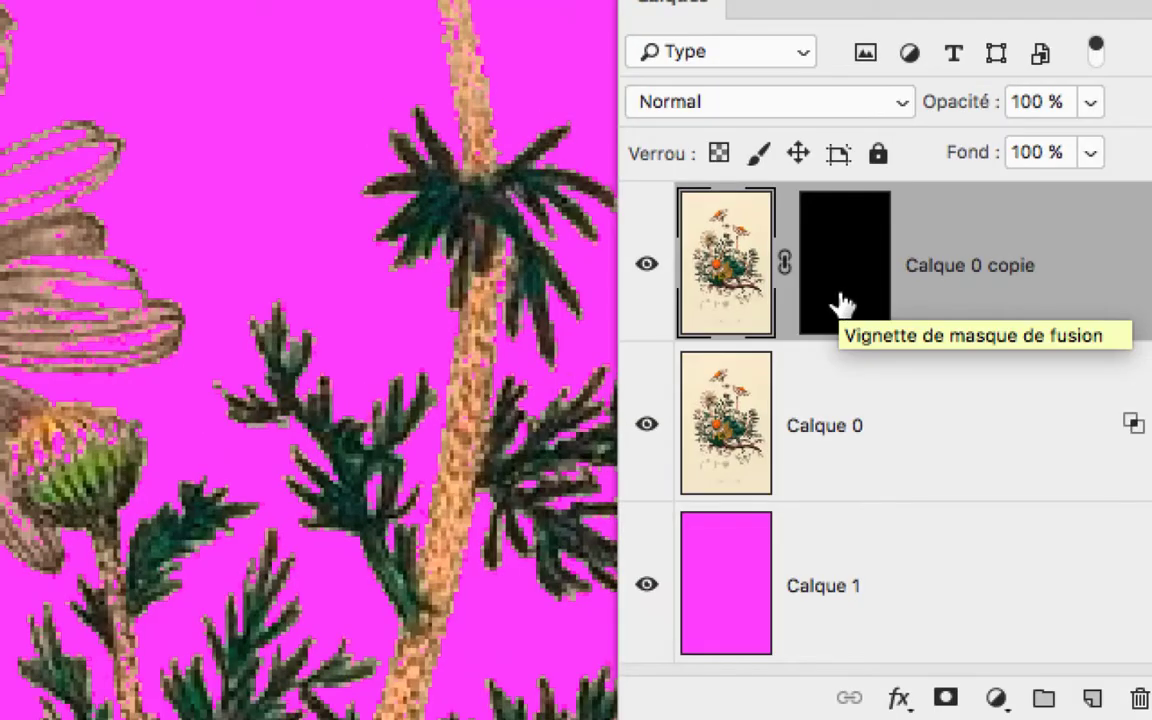
{"action": "left_click", "coordinate": [840, 298]}
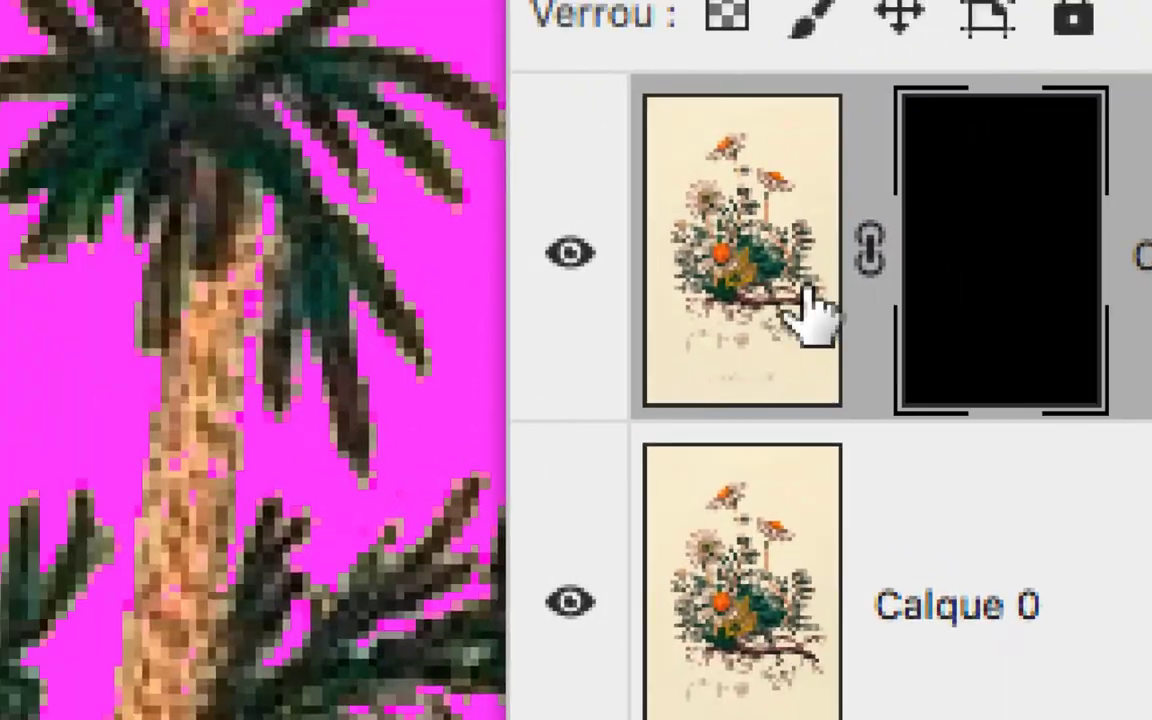
{"action": "left_click", "coordinate": [570, 256]}
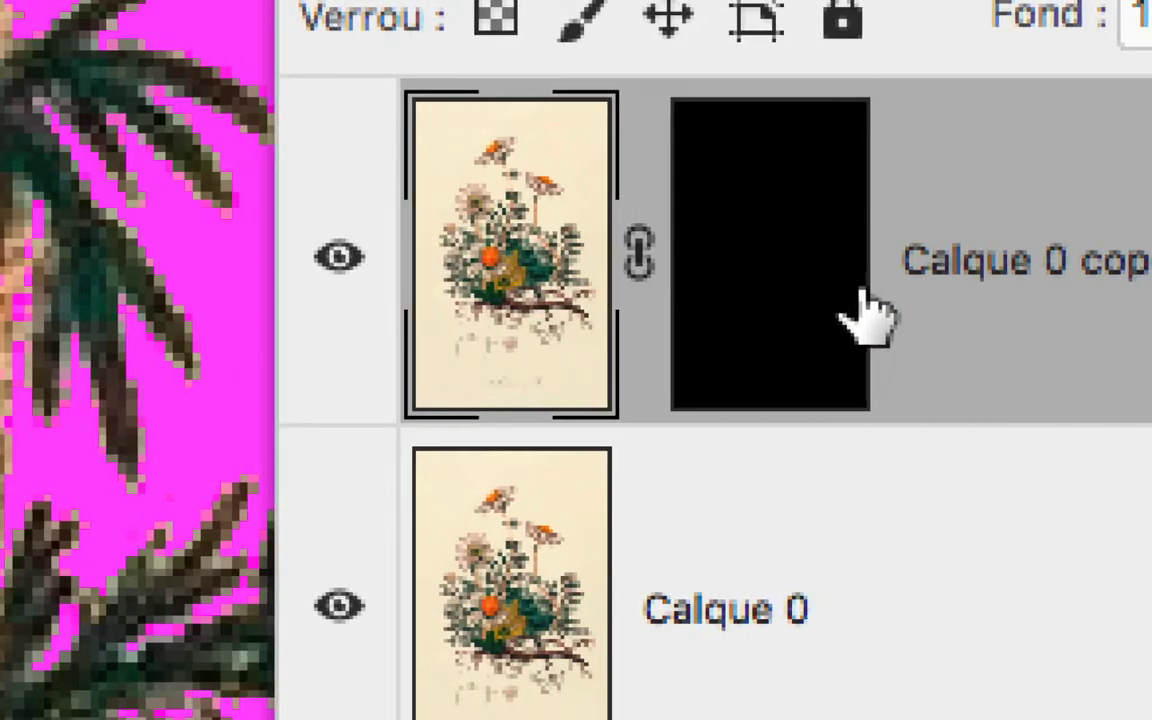
{"action": "left_click", "coordinate": [862, 300]}
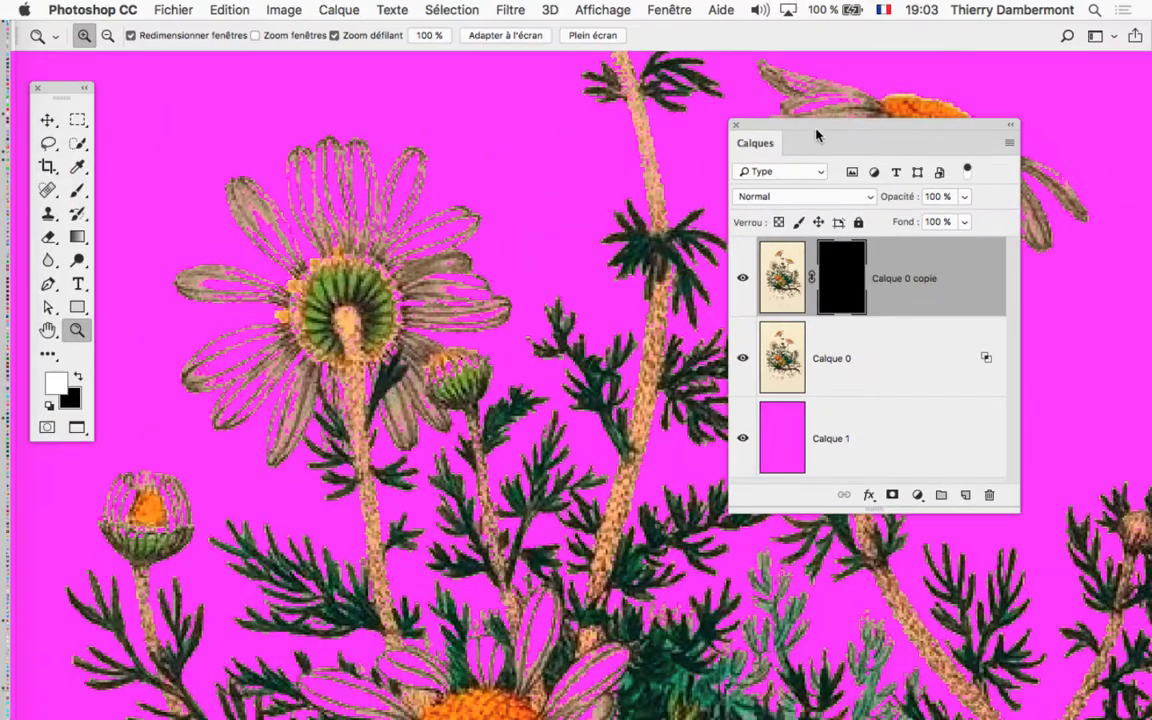
{"action": "left_click_drag", "start_coordinate": [792, 128], "coordinate": [979, 168]}
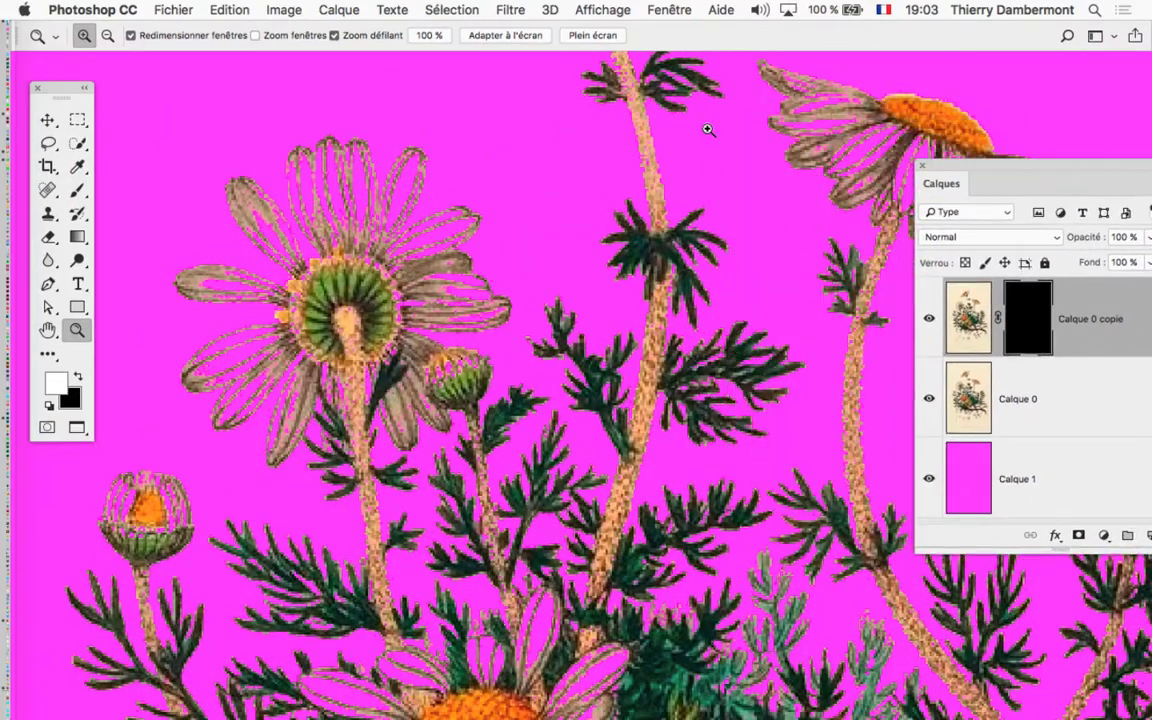
Select the standard Outil Pinceau from the toolbox's brush variants
{"action": "left_click", "coordinate": [79, 197]}
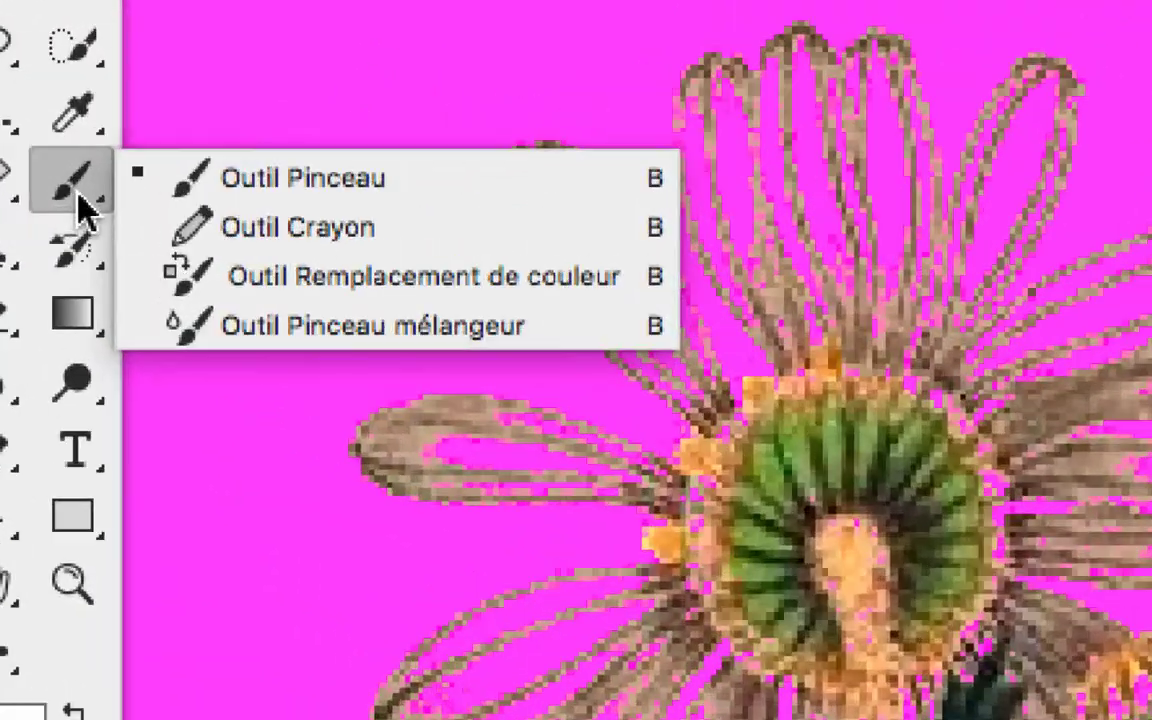
{"action": "left_click", "coordinate": [79, 197]}
{"action": "left_click", "coordinate": [75, 245]}
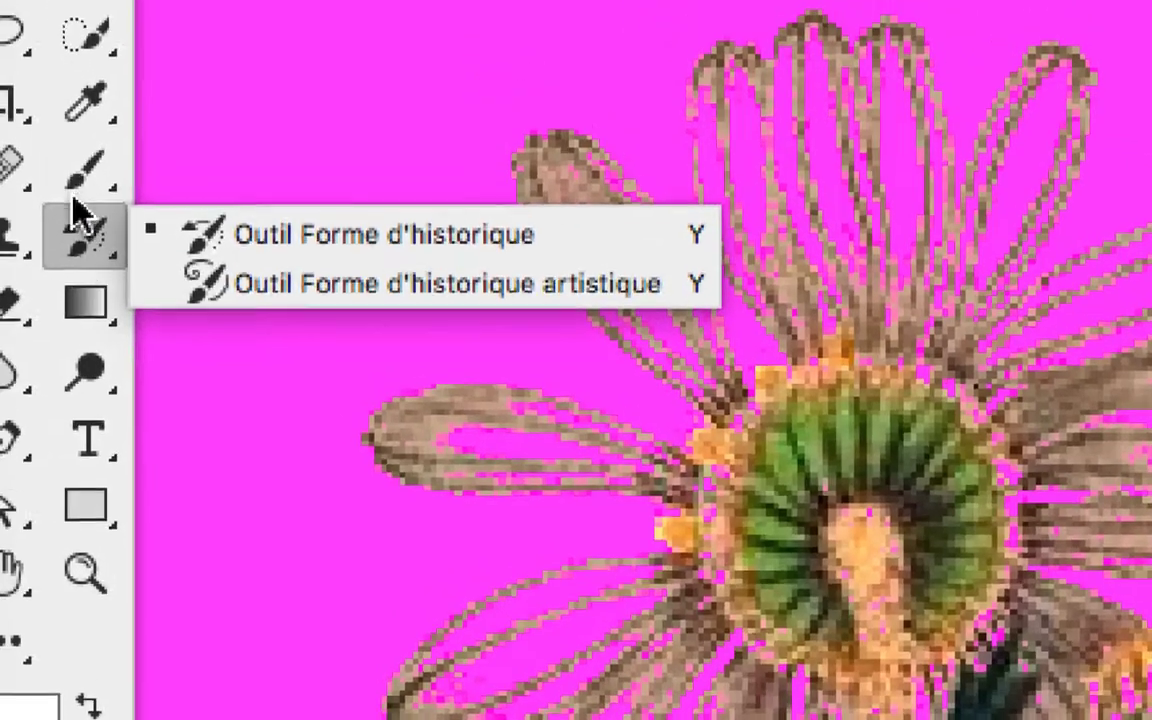
{"action": "left_click", "coordinate": [82, 200]}
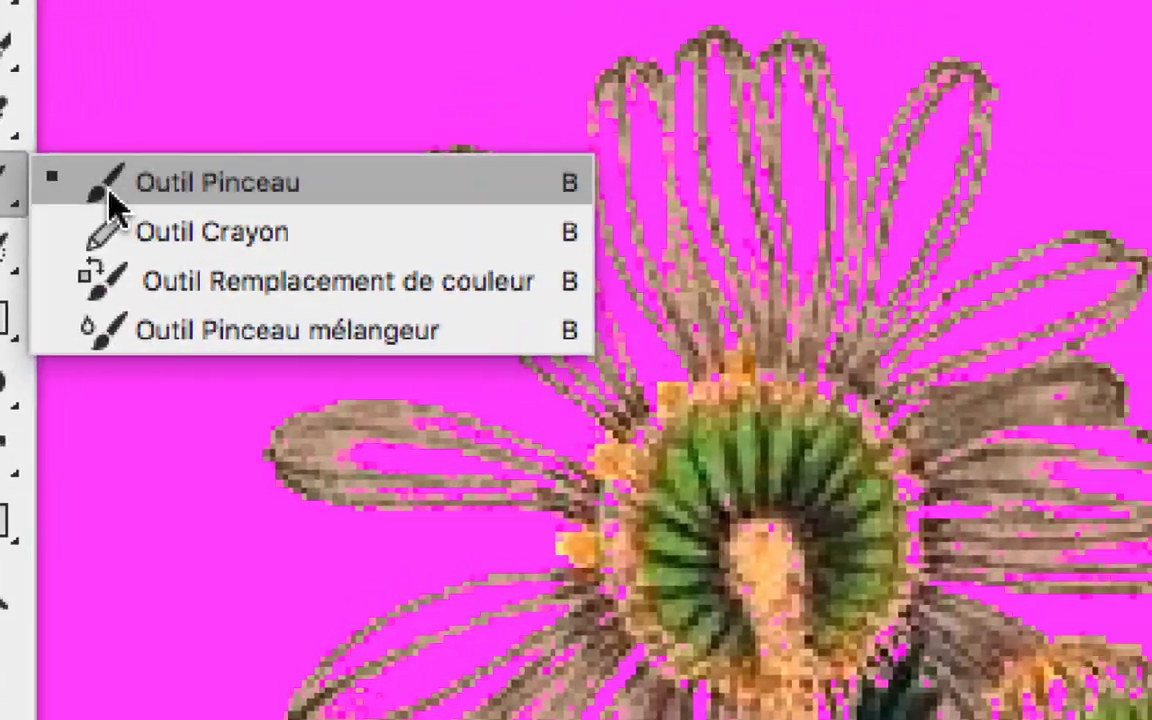
{"action": "left_click", "coordinate": [190, 183]}
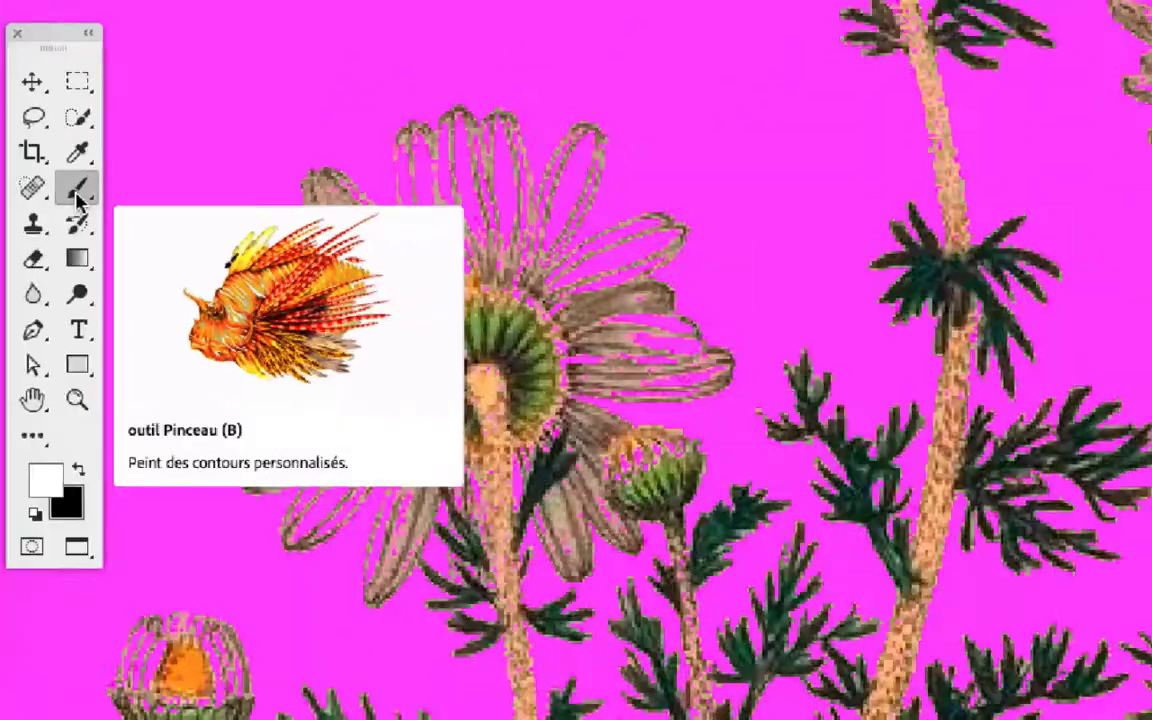
Zoom out and shrink the brush diameter from 401 px to 24 px
{"action": "scroll", "coordinate": [520, 385], "scroll_direction": "down", "scroll_amount": 1}
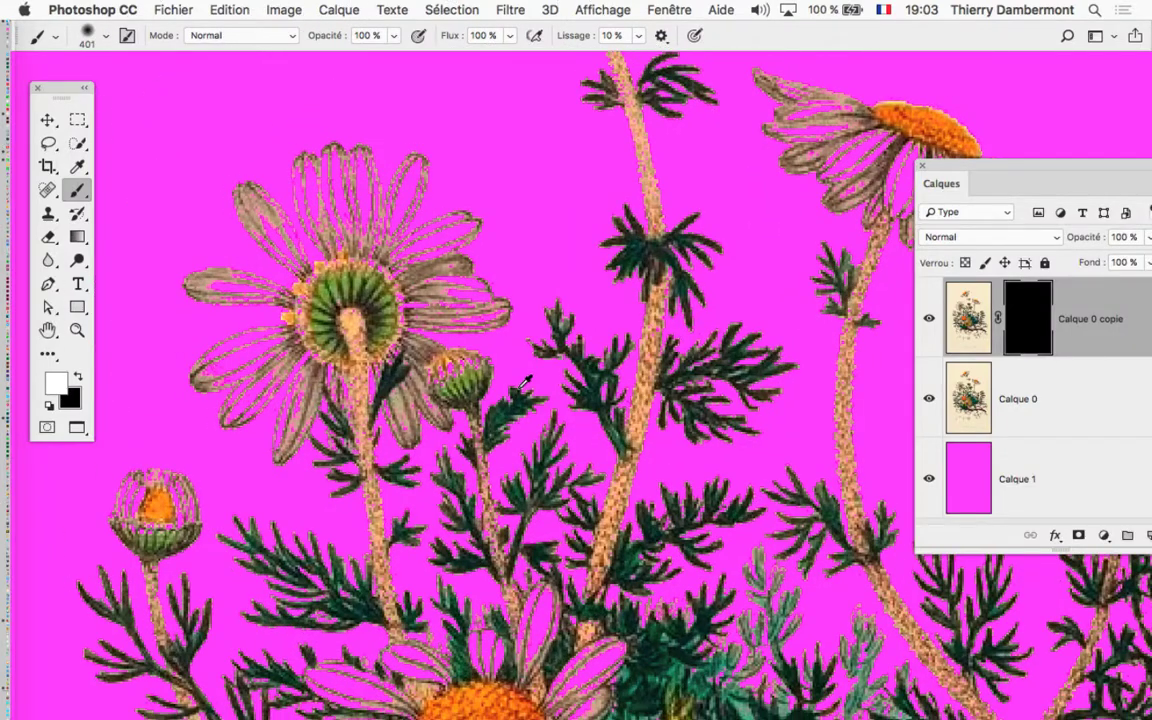
{"action": "scroll", "coordinate": [520, 385], "scroll_direction": "down", "scroll_amount": 1}
{"action": "scroll", "coordinate": [521, 384], "scroll_direction": "down", "scroll_amount": 2}
{"action": "scroll", "coordinate": [522, 383], "scroll_direction": "down", "scroll_amount": 1}
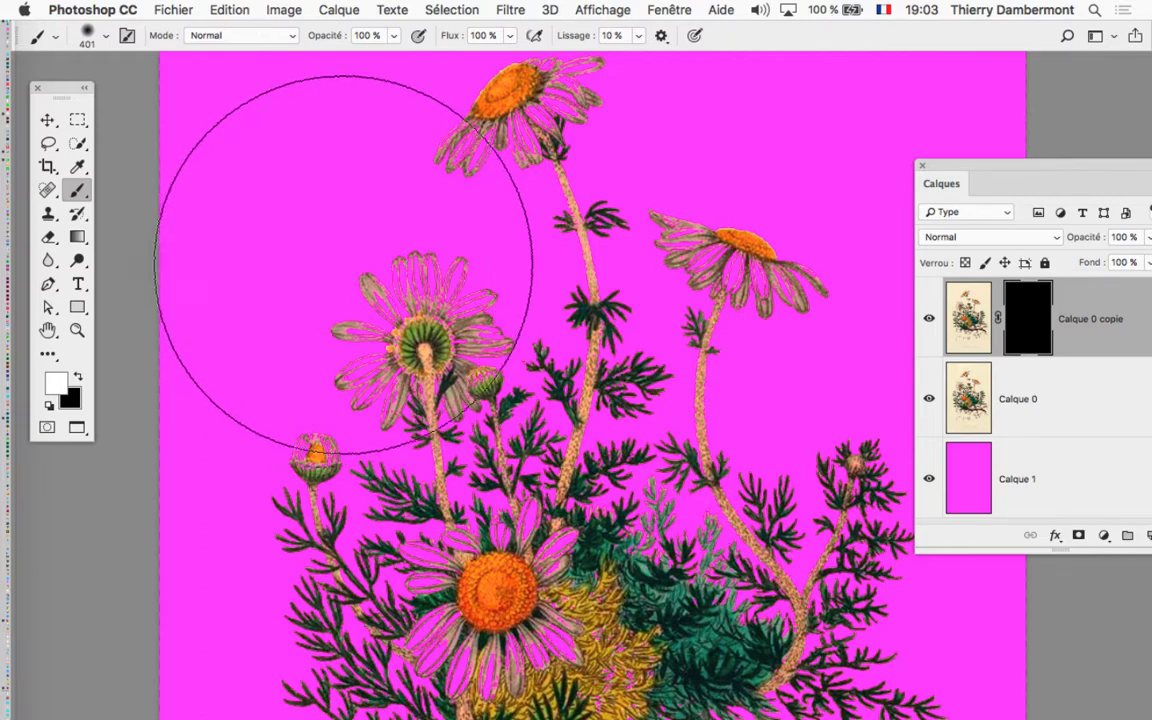
{"action": "left_click", "coordinate": [486, 298], "text": "ctrl+alt"}
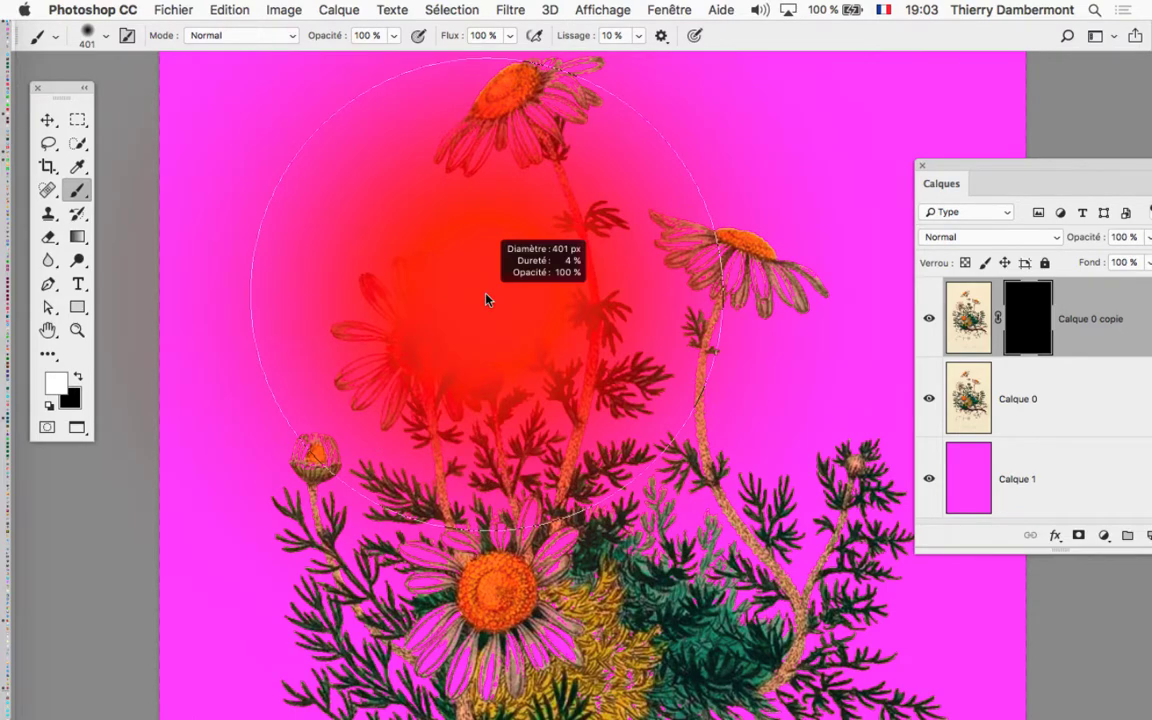
{"action": "mouse_move", "coordinate": [486, 298]}
{"action": "left_mouse_down"}
{"action": "mouse_move", "coordinate": [251, 311]}
{"action": "mouse_move", "coordinate": [321, 275]}
{"action": "mouse_move", "coordinate": [336, 127]}
{"action": "mouse_move", "coordinate": [347, 330]}
{"action": "mouse_move", "coordinate": [390, 580]}
{"action": "mouse_move", "coordinate": [401, 188]}
{"action": "mouse_move", "coordinate": [406, 301]}
{"action": "mouse_move", "coordinate": [443, 294]}
{"action": "mouse_move", "coordinate": [345, 291]}
{"action": "left_mouse_up"}
{"action": "scroll", "coordinate": [466, 291], "scroll_direction": "up", "scroll_amount": 2}
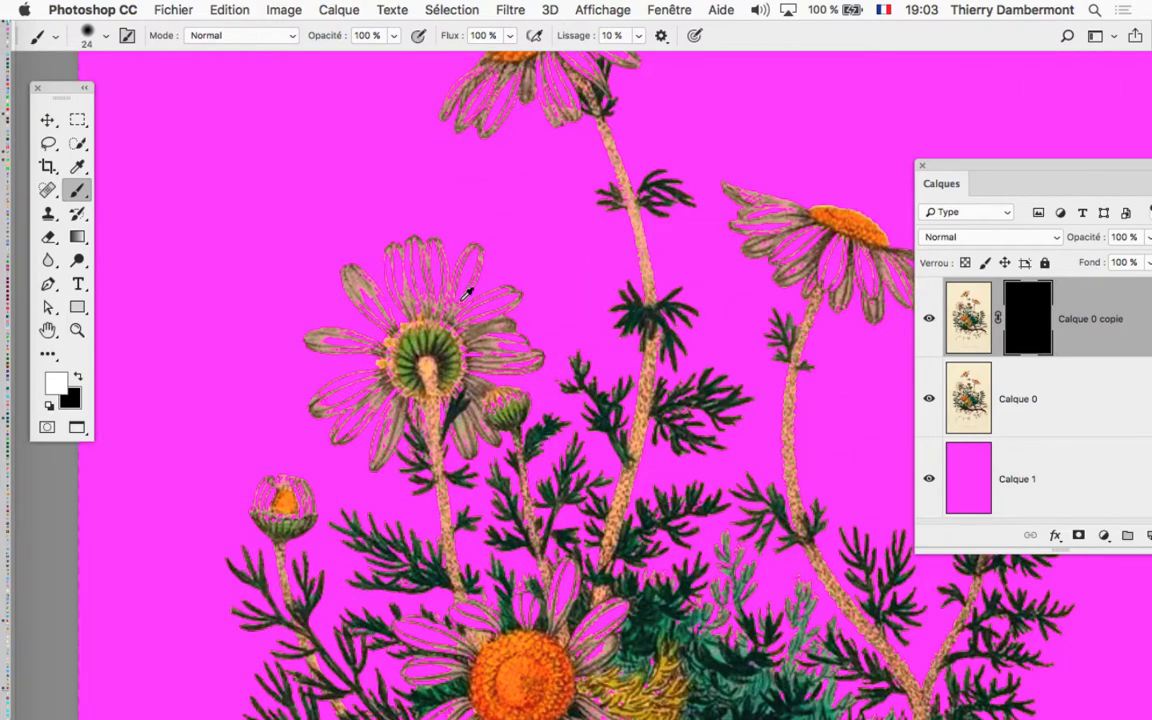
{"action": "scroll", "coordinate": [815, 258], "scroll_direction": "up", "scroll_amount": 3}
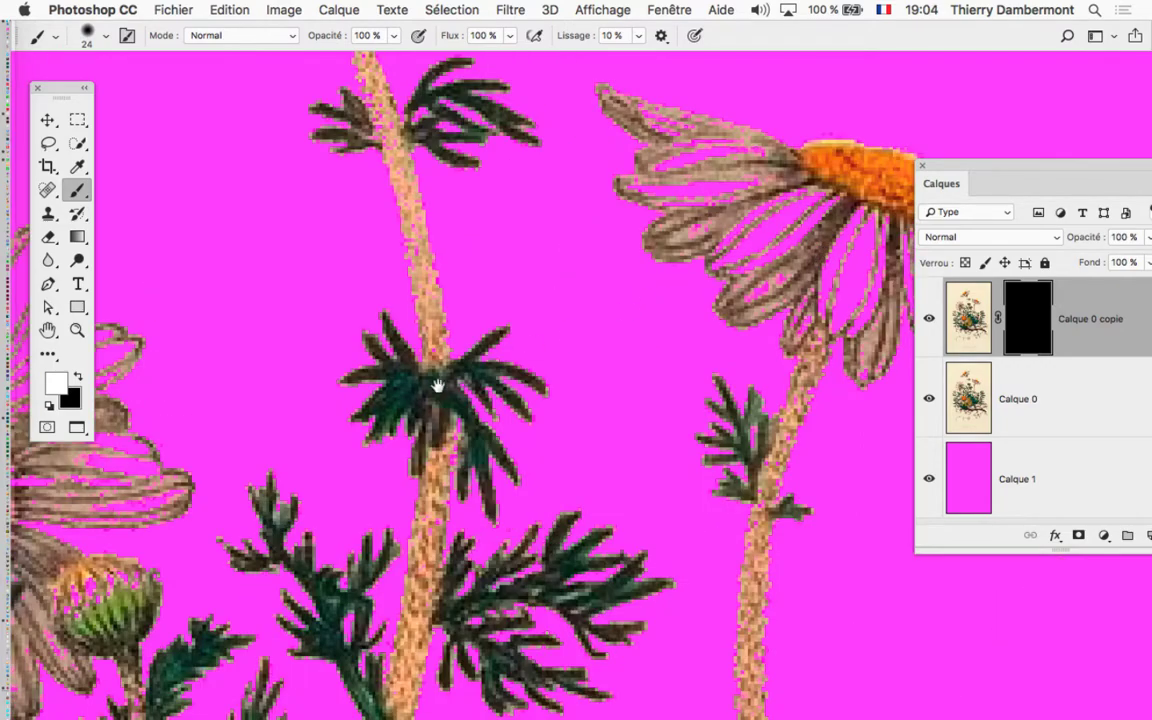
Centre the upper-right daisy and shrink the brush tip to 11 px
{"action": "left_click_drag", "start_coordinate": [437, 385], "coordinate": [104, 549]}
{"action": "scroll", "coordinate": [562, 208], "scroll_direction": "up", "scroll_amount": 2}
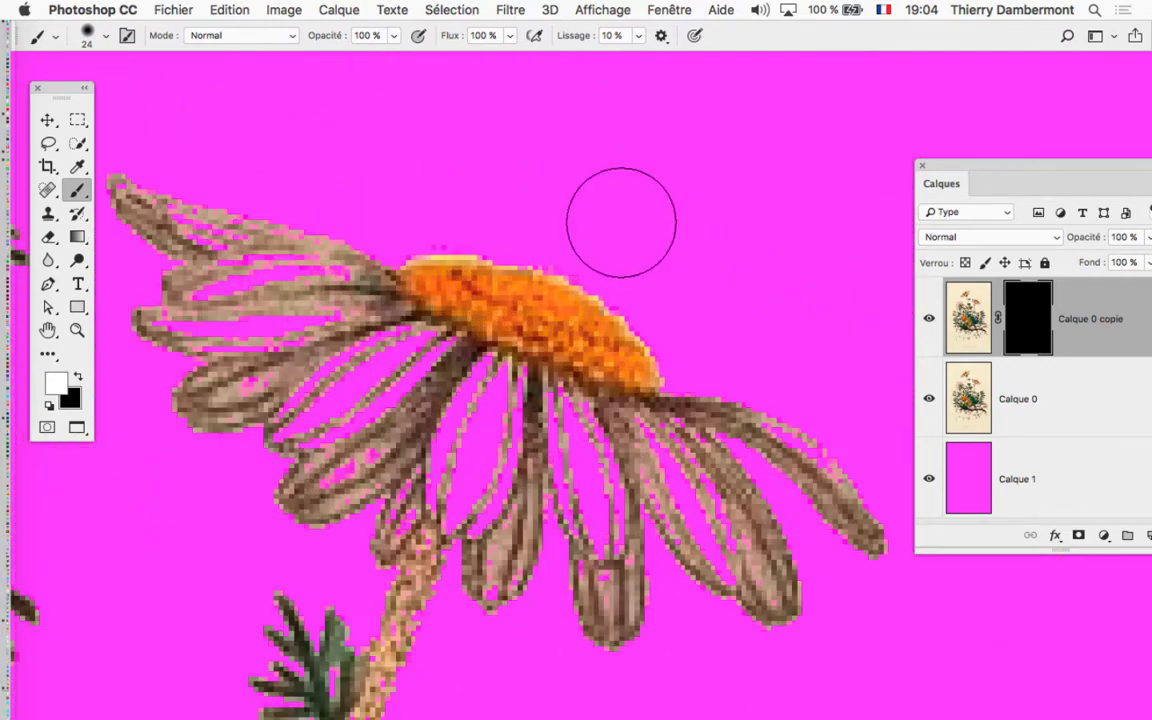
{"action": "left_click_drag", "start_coordinate": [620, 222], "coordinate": [594, 237]}
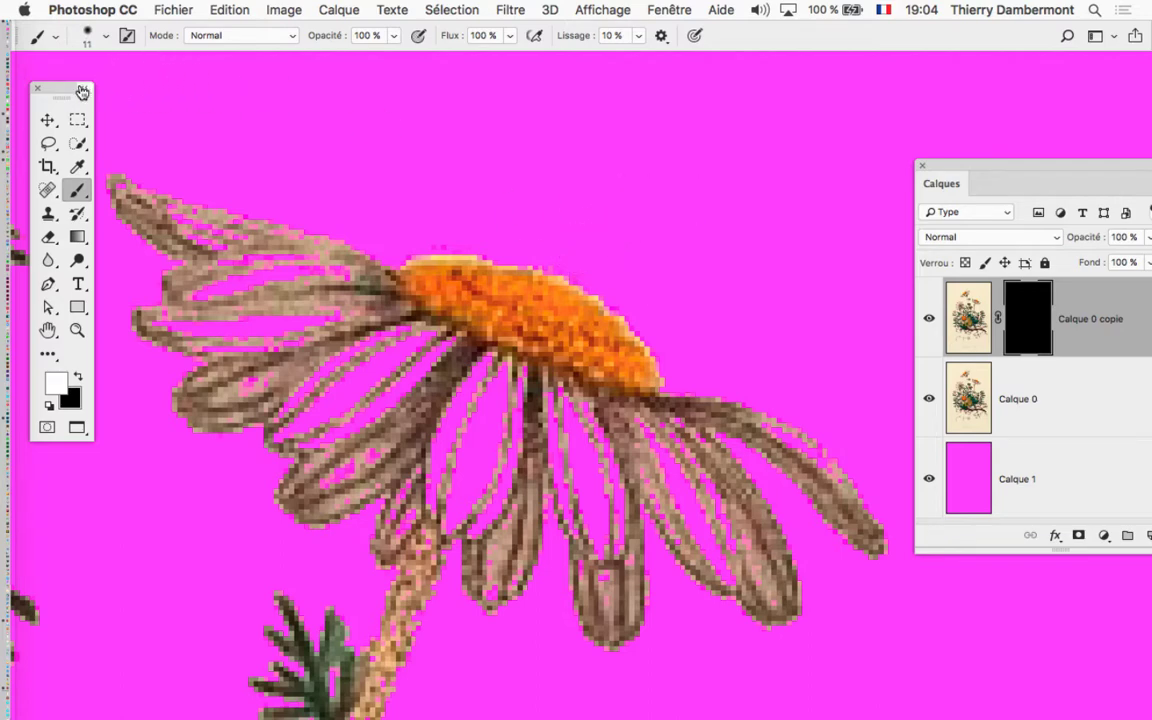
{"action": "left_click_drag", "start_coordinate": [65, 92], "coordinate": [145, 78]}
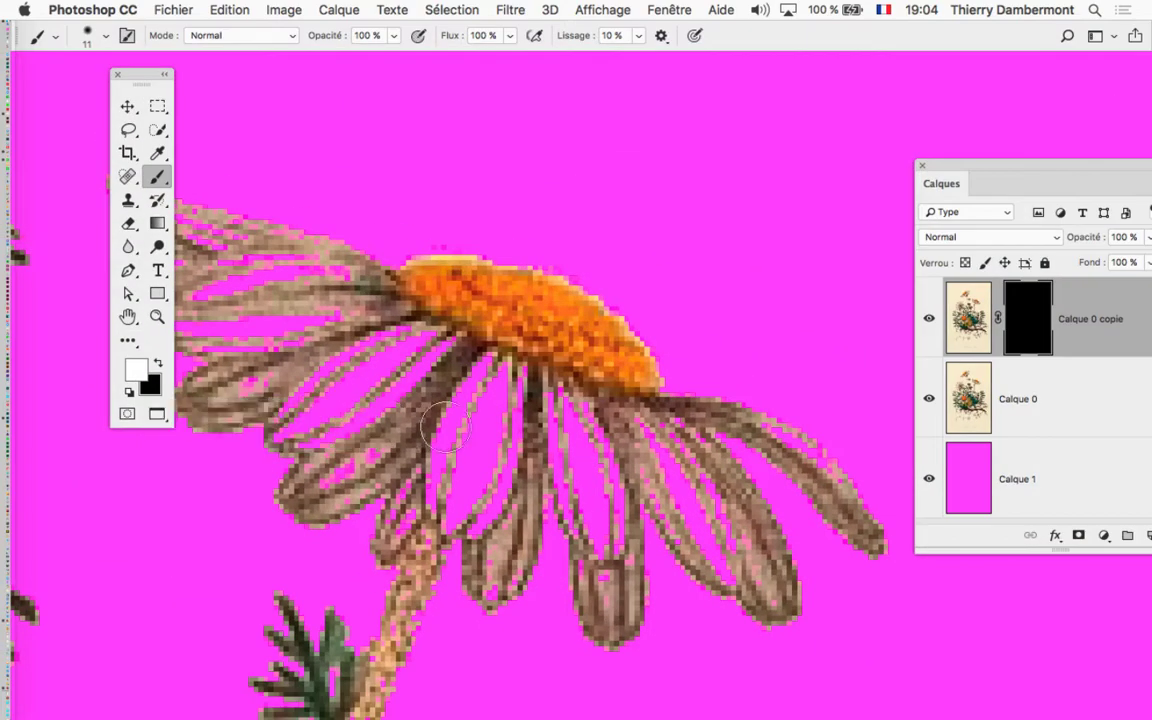
Paint white on the mask to reveal the light petals and the faded upper-left petal
{"action": "mouse_move", "coordinate": [497, 400]}
{"action": "left_mouse_down"}
{"action": "mouse_move", "coordinate": [478, 399]}
{"action": "mouse_move", "coordinate": [488, 386]}
{"action": "mouse_move", "coordinate": [446, 485]}
{"action": "mouse_move", "coordinate": [496, 432]}
{"action": "mouse_move", "coordinate": [492, 518]}
{"action": "left_mouse_up"}
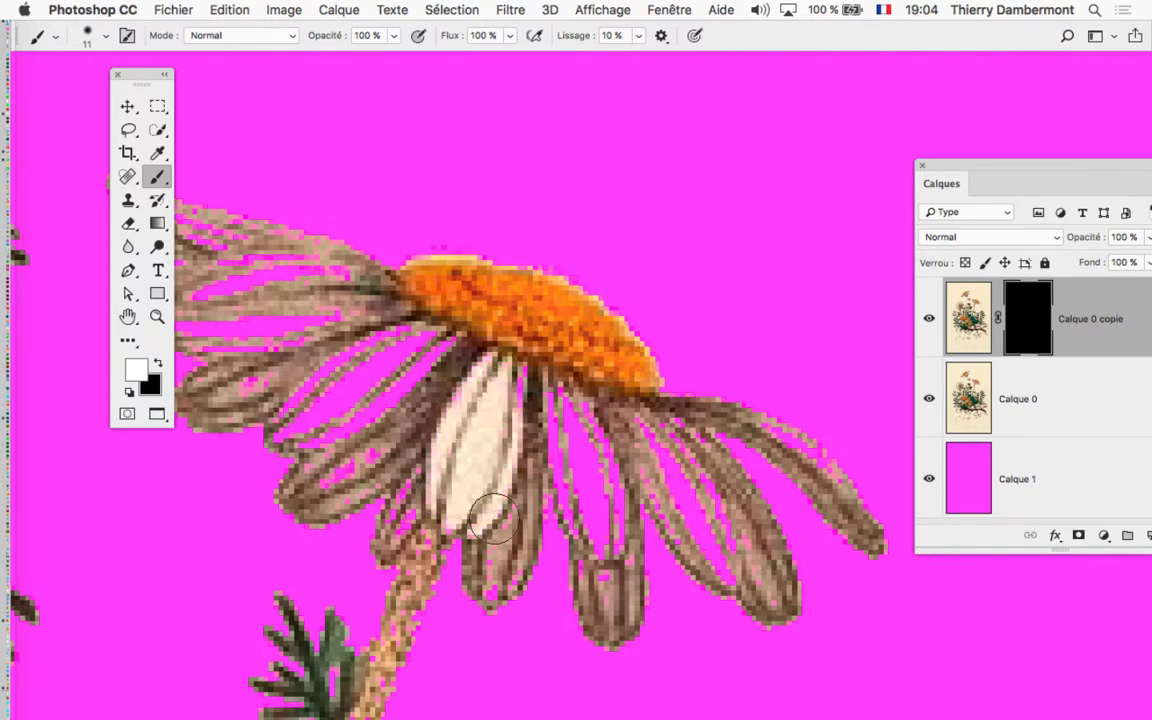
{"action": "mouse_move", "coordinate": [560, 400]}
{"action": "left_mouse_down"}
{"action": "mouse_move", "coordinate": [586, 463]}
{"action": "mouse_move", "coordinate": [581, 424]}
{"action": "mouse_move", "coordinate": [578, 507]}
{"action": "mouse_move", "coordinate": [604, 514]}
{"action": "mouse_move", "coordinate": [607, 575]}
{"action": "left_mouse_up"}
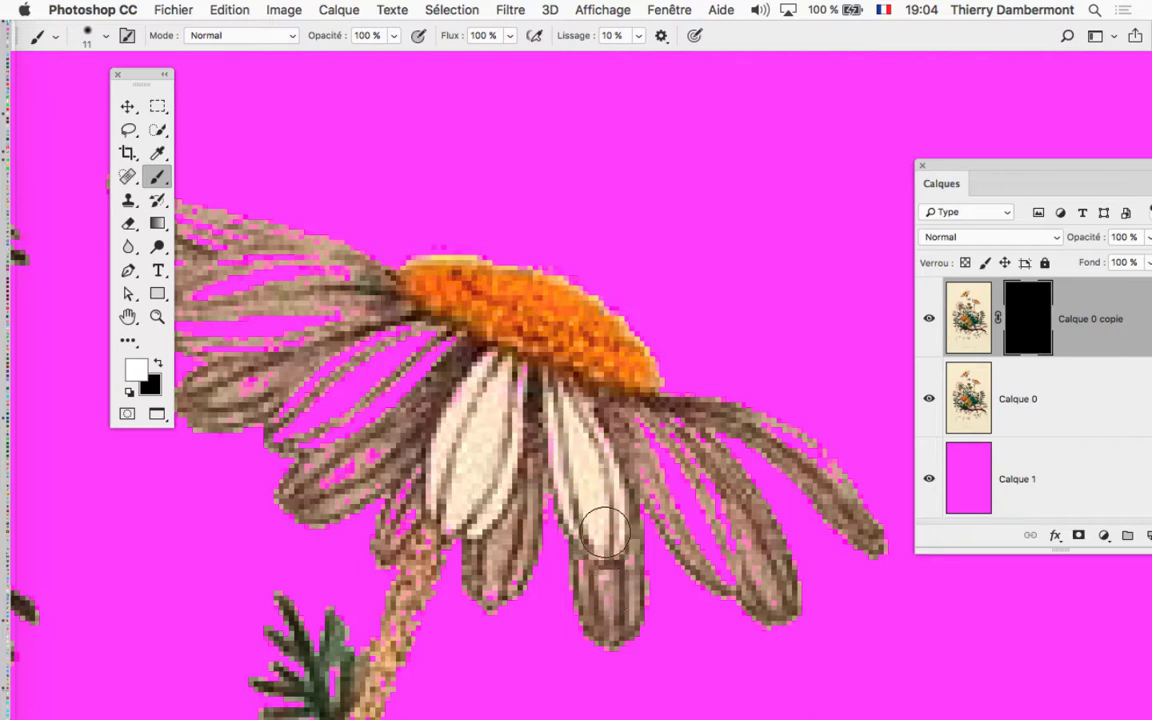
{"action": "left_click_drag", "start_coordinate": [605, 530], "coordinate": [600, 552]}
{"action": "left_click_drag", "start_coordinate": [488, 463], "coordinate": [444, 467]}
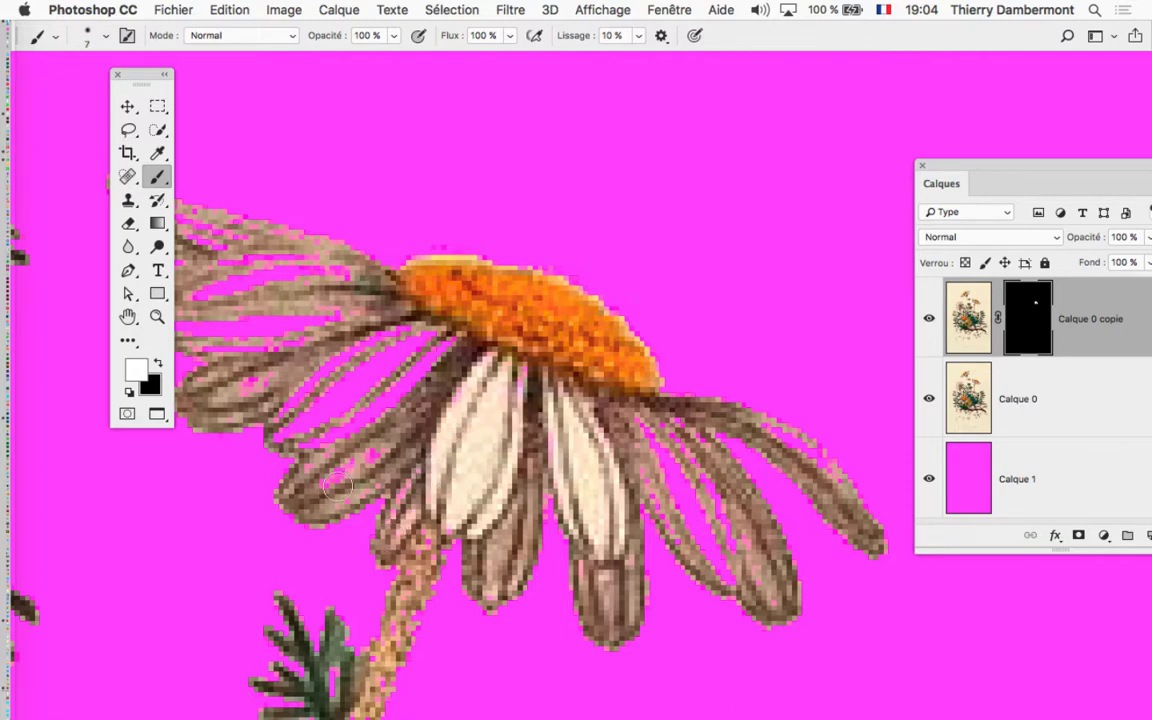
{"action": "mouse_move", "coordinate": [395, 397]}
{"action": "left_mouse_down"}
{"action": "mouse_move", "coordinate": [250, 390]}
{"action": "mouse_move", "coordinate": [290, 335]}
{"action": "mouse_move", "coordinate": [405, 338]}
{"action": "mouse_move", "coordinate": [330, 335]}
{"action": "mouse_move", "coordinate": [290, 365]}
{"action": "mouse_move", "coordinate": [640, 448]}
{"action": "mouse_move", "coordinate": [695, 443]}
{"action": "left_mouse_up"}
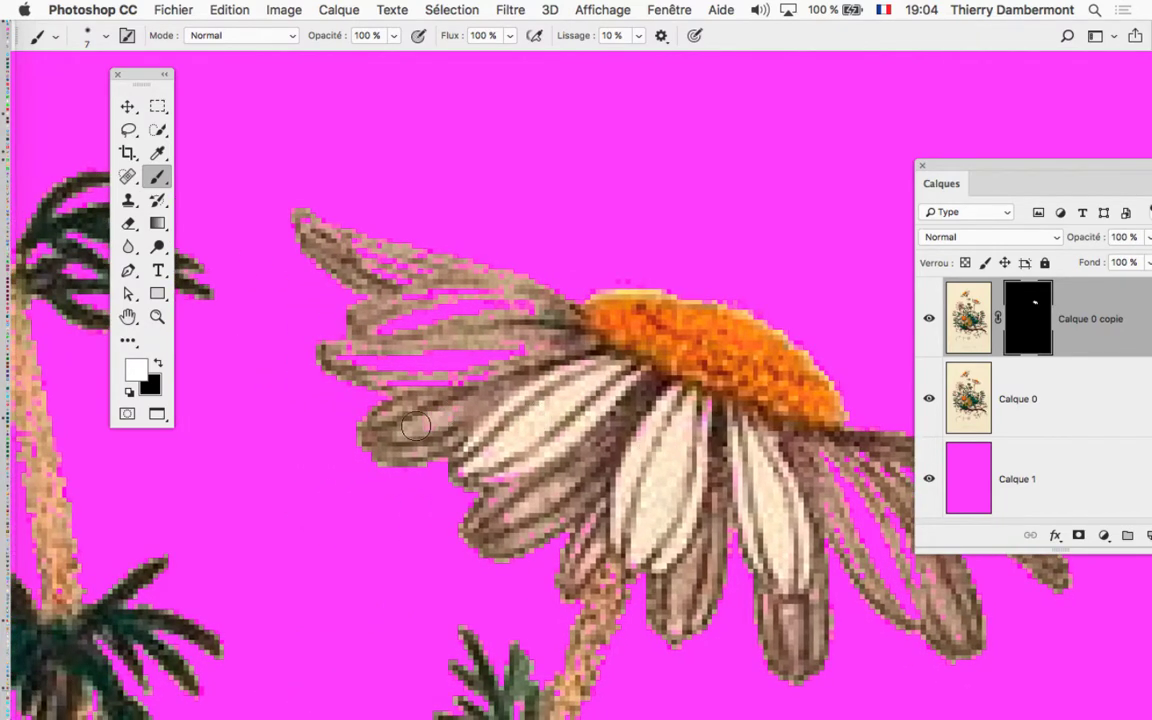
{"action": "left_click_drag", "start_coordinate": [996, 169], "coordinate": [688, 129]}
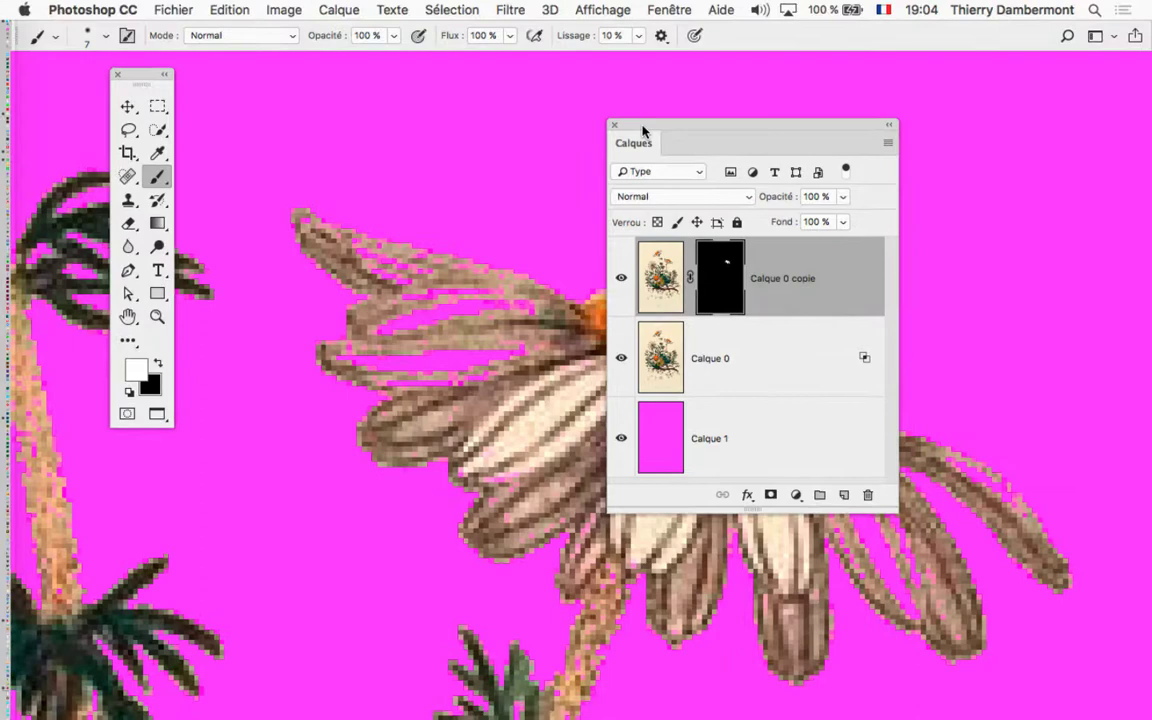
Paint the upper-left petal back in, then hide stray cream marks with a 12 px black brush
{"action": "left_click_drag", "start_coordinate": [643, 129], "coordinate": [844, 153]}
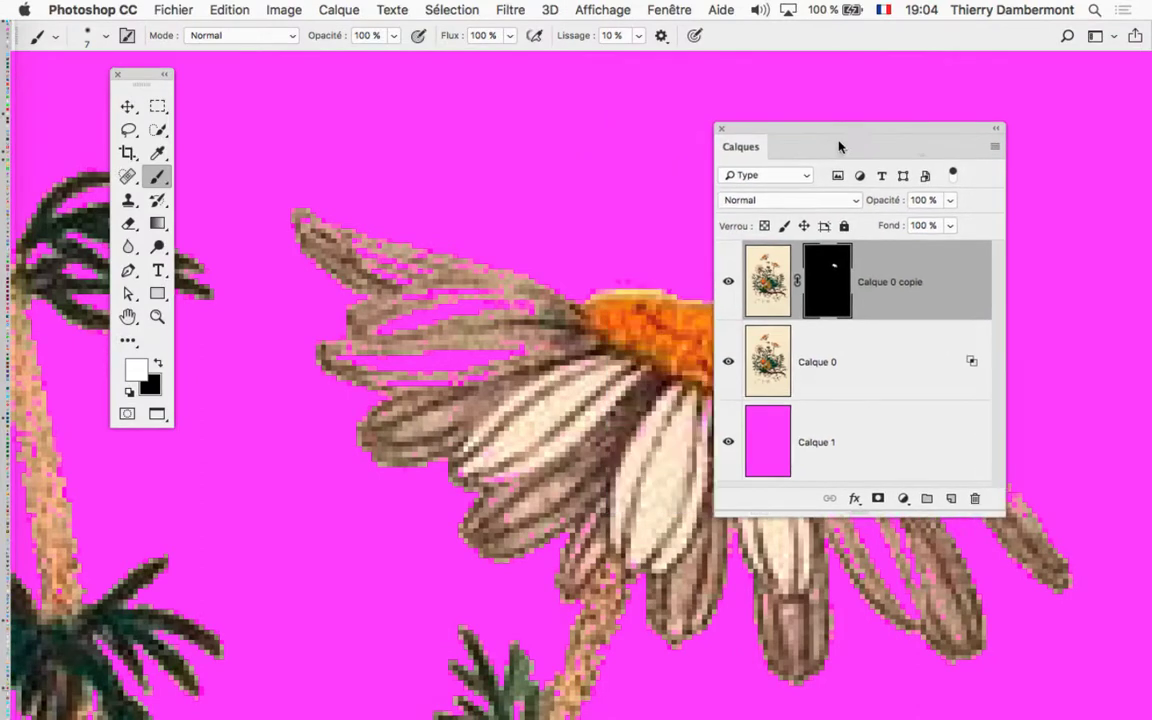
{"action": "left_click_drag", "start_coordinate": [320, 344], "coordinate": [264, 308]}
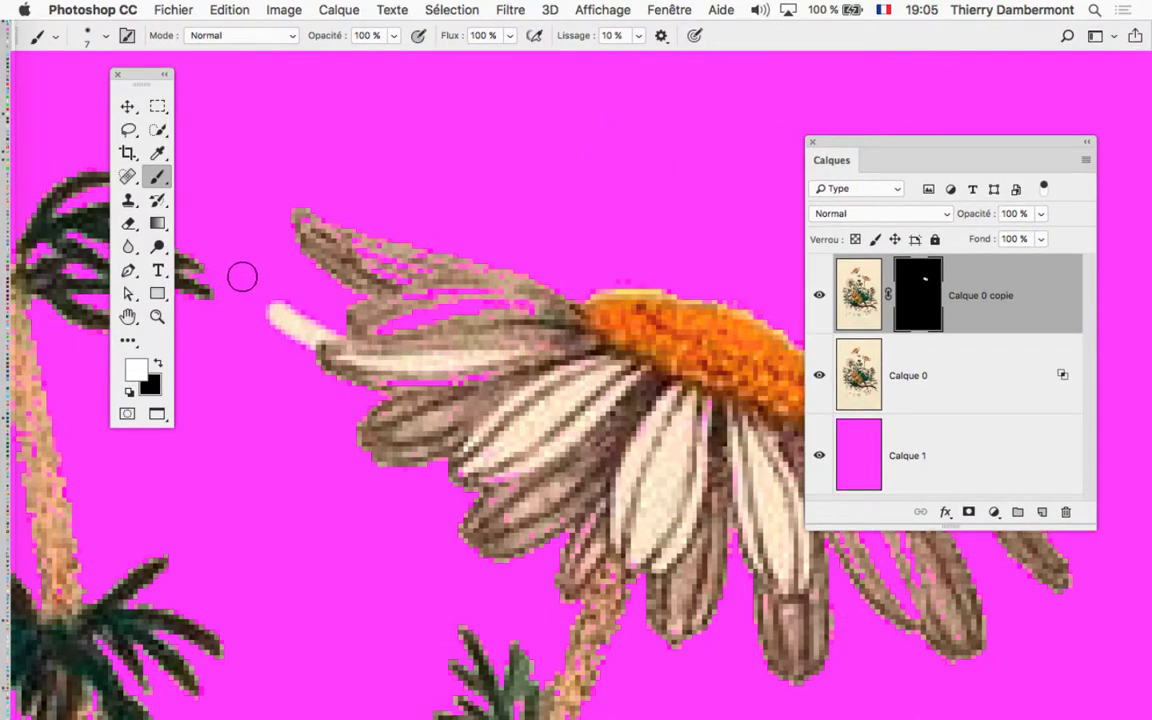
{"action": "key", "text": "ctrl+z"}
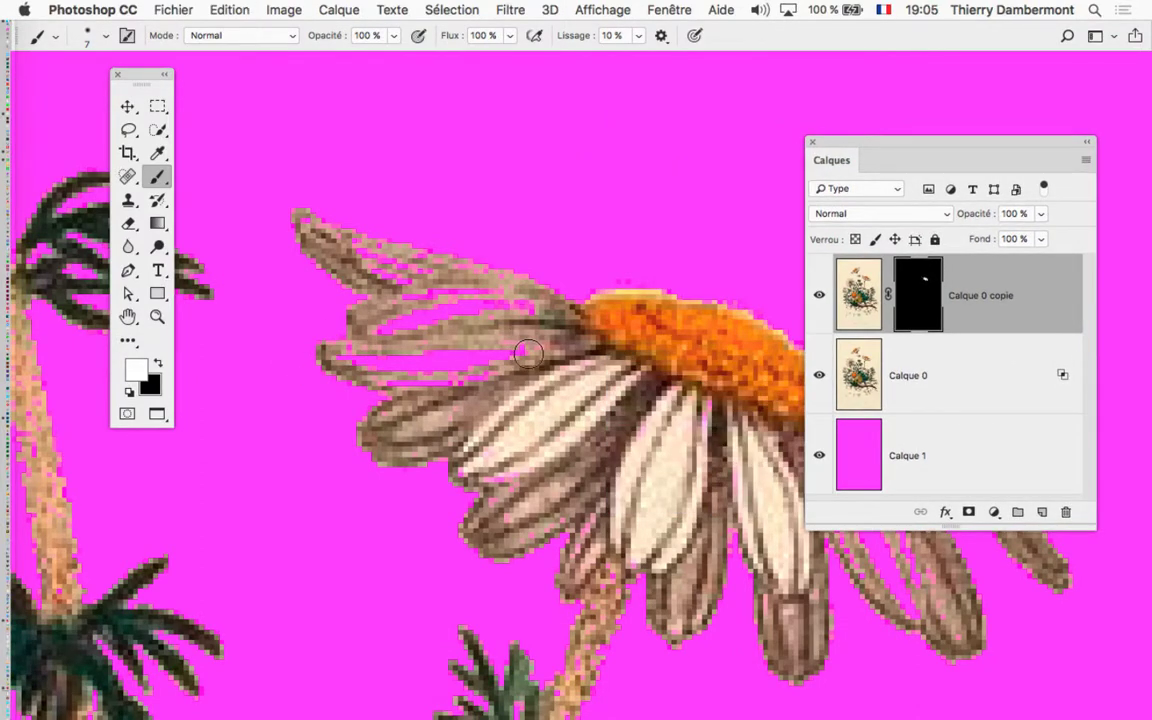
{"action": "mouse_move", "coordinate": [528, 353]}
{"action": "left_mouse_down"}
{"action": "mouse_move", "coordinate": [260, 280]}
{"action": "mouse_move", "coordinate": [283, 154]}
{"action": "mouse_move", "coordinate": [653, 180]}
{"action": "mouse_move", "coordinate": [640, 362]}
{"action": "left_mouse_up"}
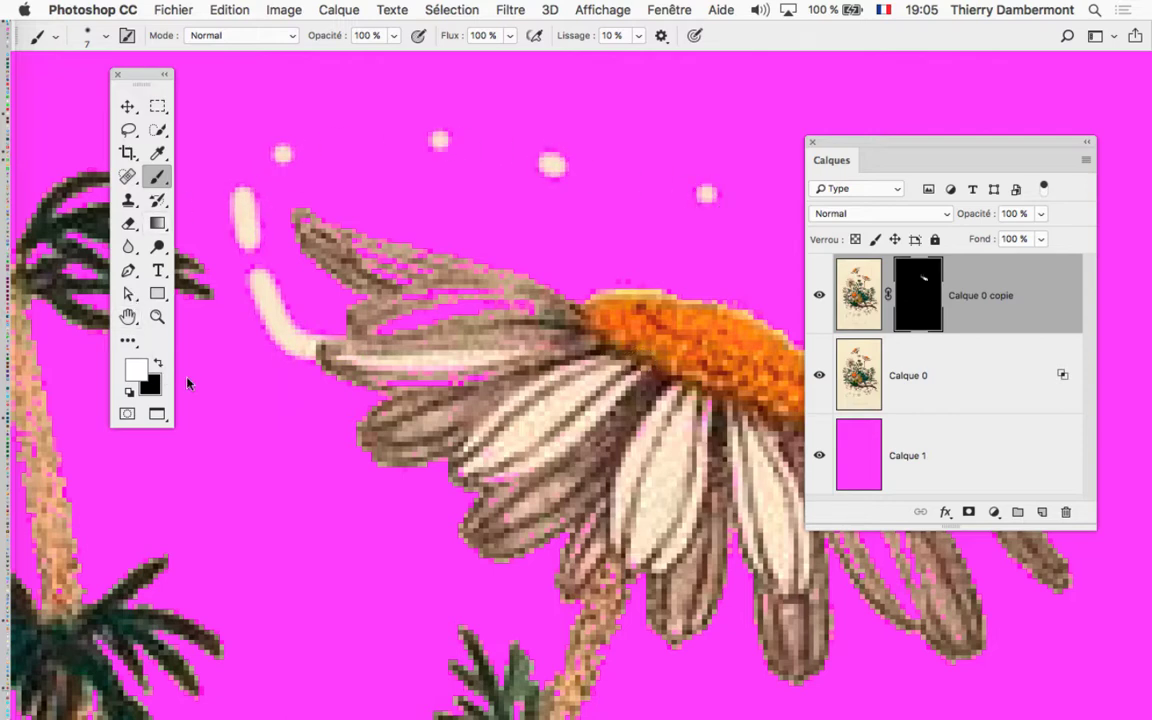
{"action": "key", "text": "x"}
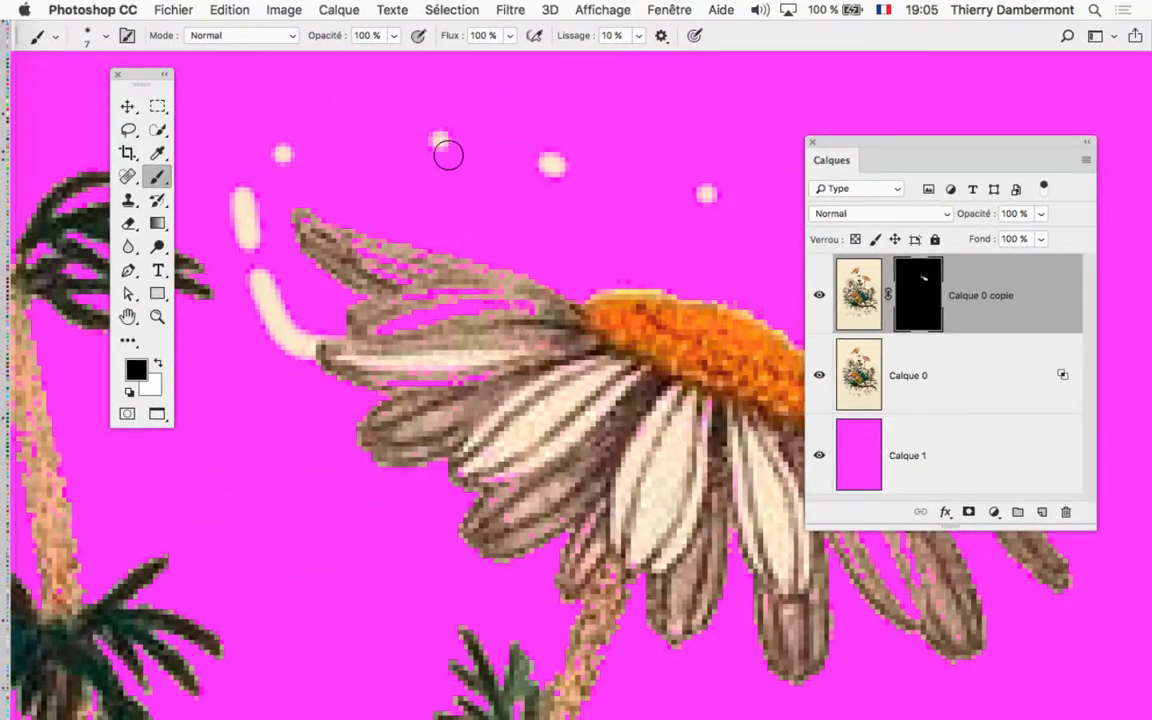
{"action": "left_click_drag", "start_coordinate": [489, 185], "coordinate": [540, 174]}
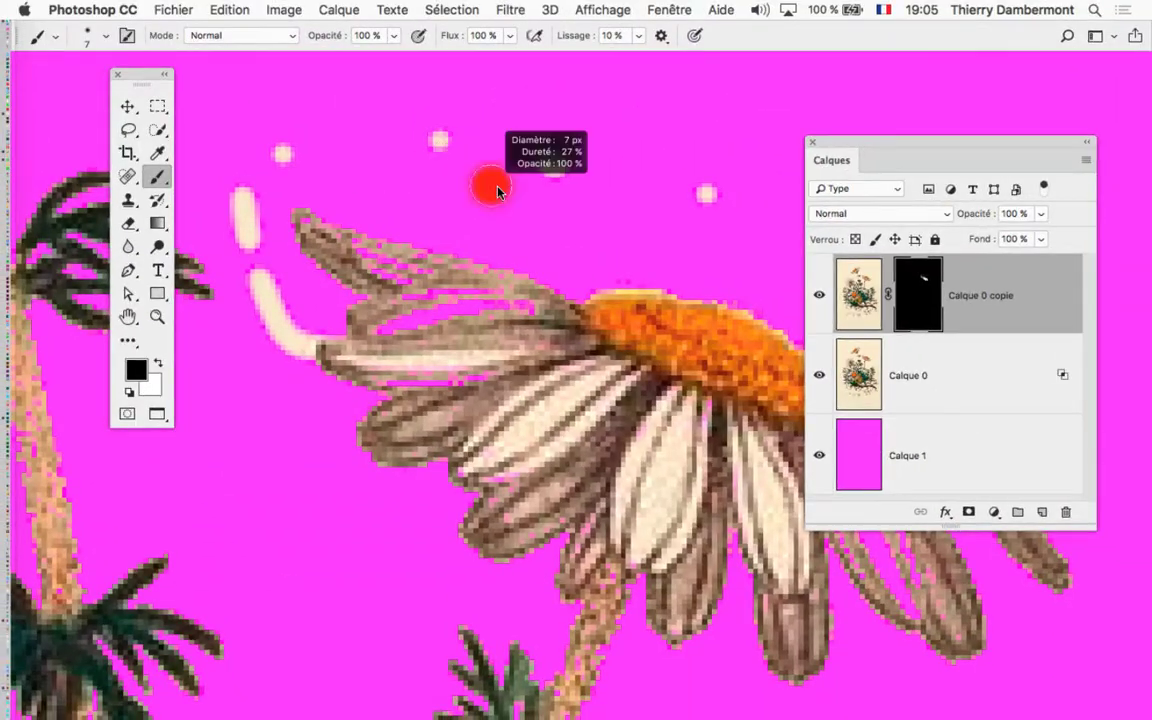
{"action": "mouse_move", "coordinate": [683, 195]}
{"action": "left_mouse_down"}
{"action": "mouse_move", "coordinate": [470, 152]}
{"action": "mouse_move", "coordinate": [270, 162]}
{"action": "mouse_move", "coordinate": [270, 309]}
{"action": "mouse_move", "coordinate": [295, 320]}
{"action": "left_mouse_up"}
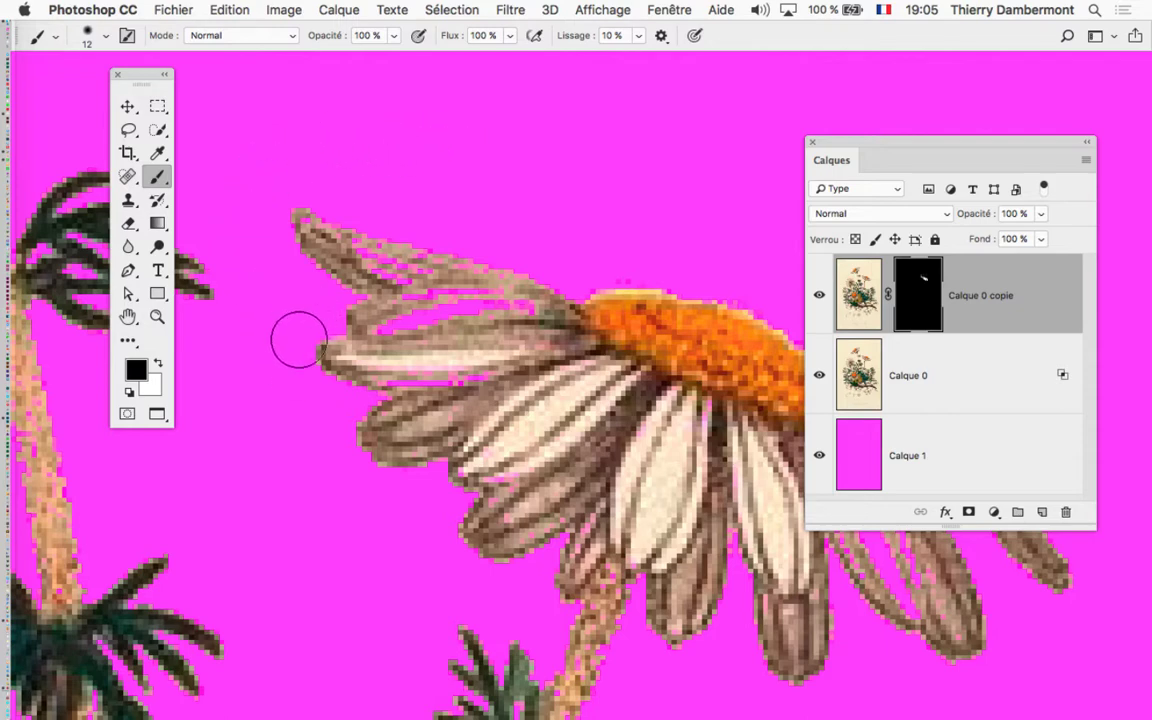
Paint white with a 7 px brush to reveal the upper and lower-left petals
{"action": "key", "text": "x"}
{"action": "left_click_drag", "start_coordinate": [430, 337], "coordinate": [422, 337]}
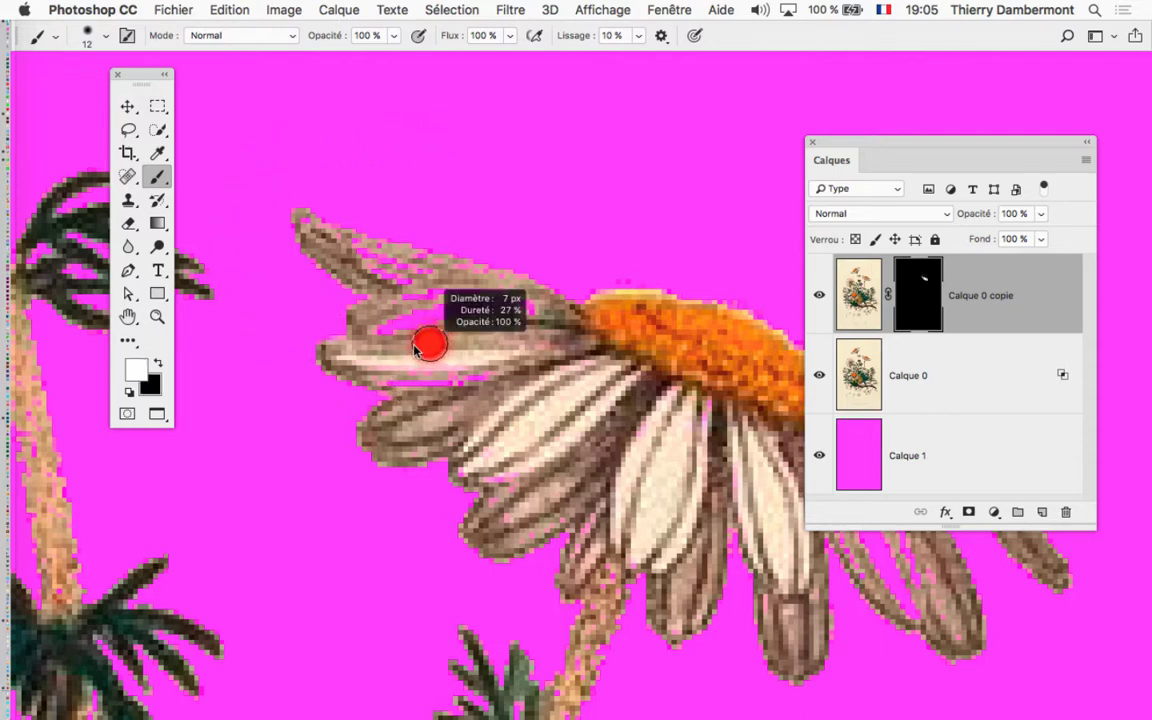
{"action": "left_click_drag", "start_coordinate": [350, 300], "coordinate": [524, 307]}
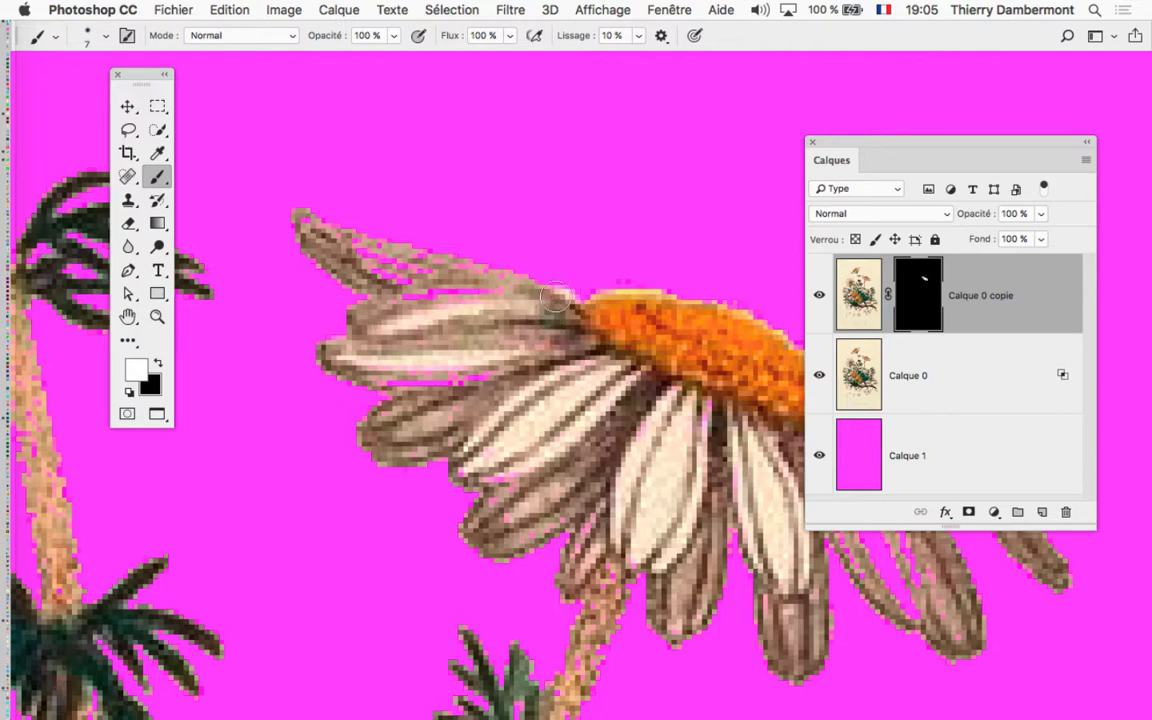
{"action": "key", "text": "x"}
{"action": "key", "text": "x"}
{"action": "left_click_drag", "start_coordinate": [465, 293], "coordinate": [373, 263]}
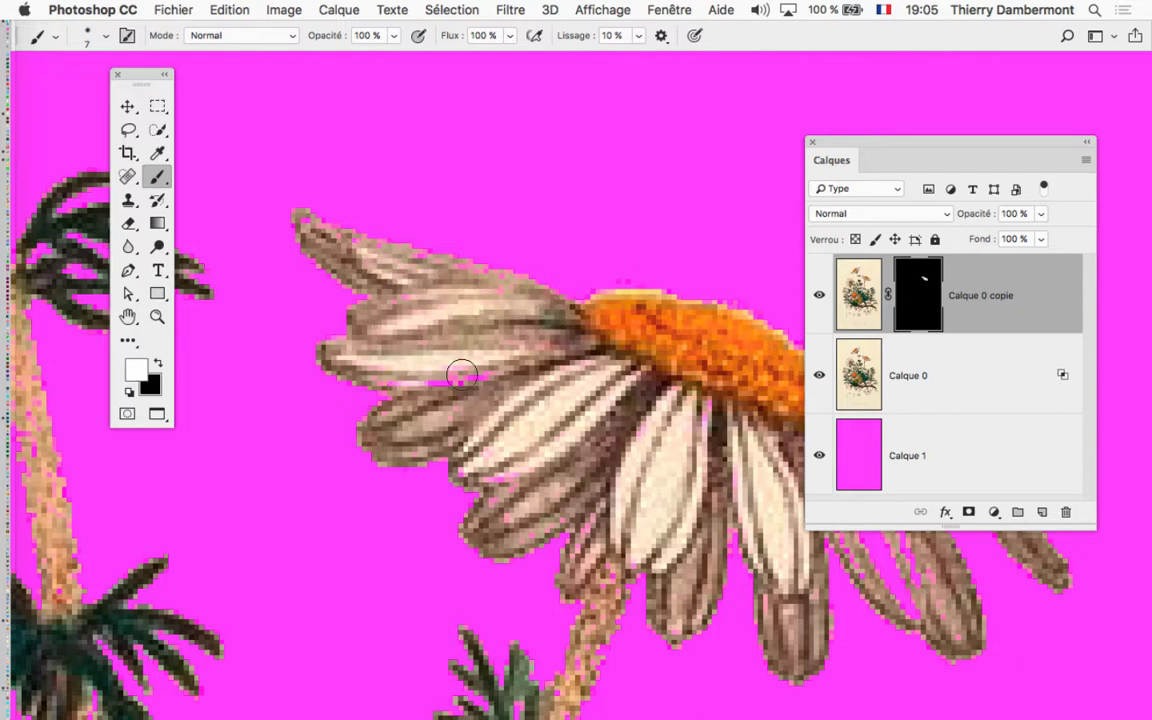
{"action": "left_click_drag", "start_coordinate": [461, 374], "coordinate": [529, 418]}
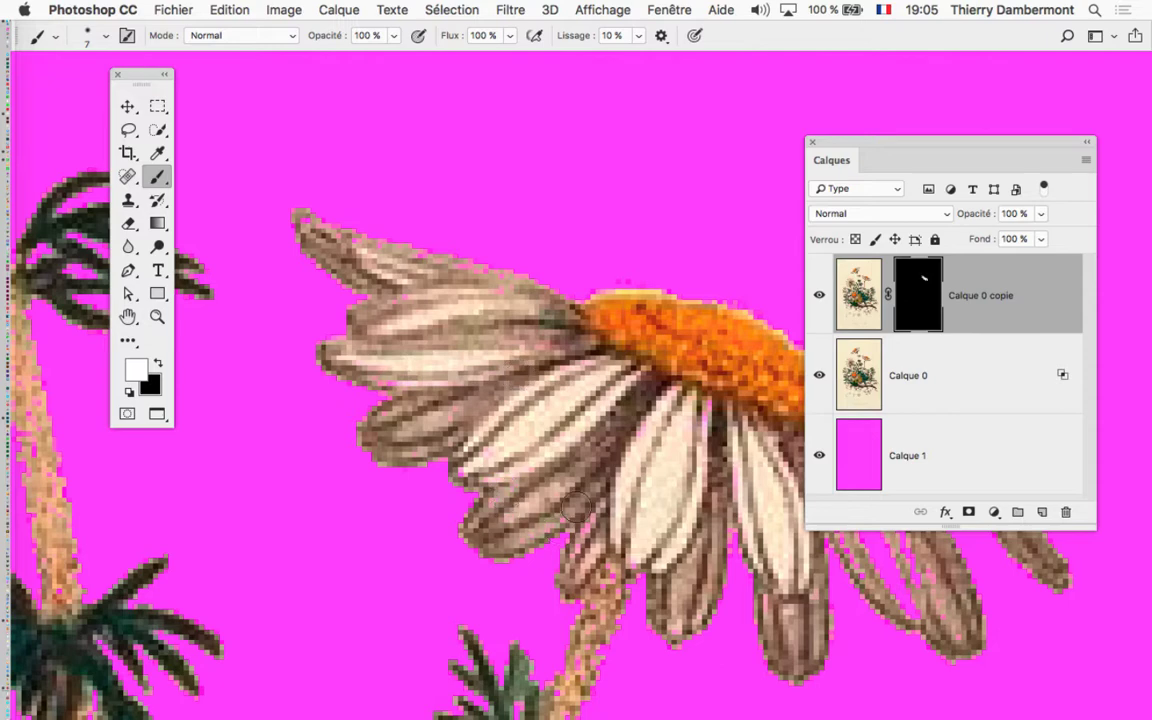
Zoom around the daisy and shrink the brush to 4 px
{"action": "scroll", "coordinate": [597, 487], "scroll_direction": "down", "scroll_amount": 2}
{"action": "scroll", "coordinate": [580, 470], "scroll_direction": "down", "scroll_amount": 2}
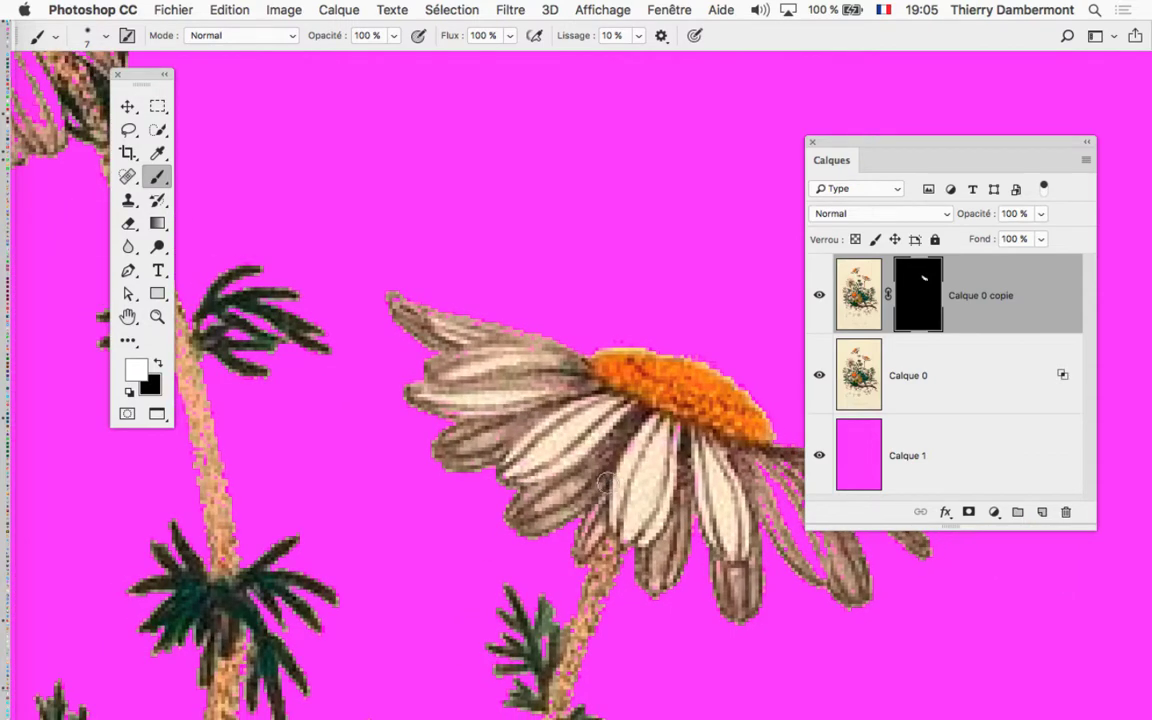
{"action": "scroll", "coordinate": [405, 298], "scroll_direction": "up", "scroll_amount": 1}
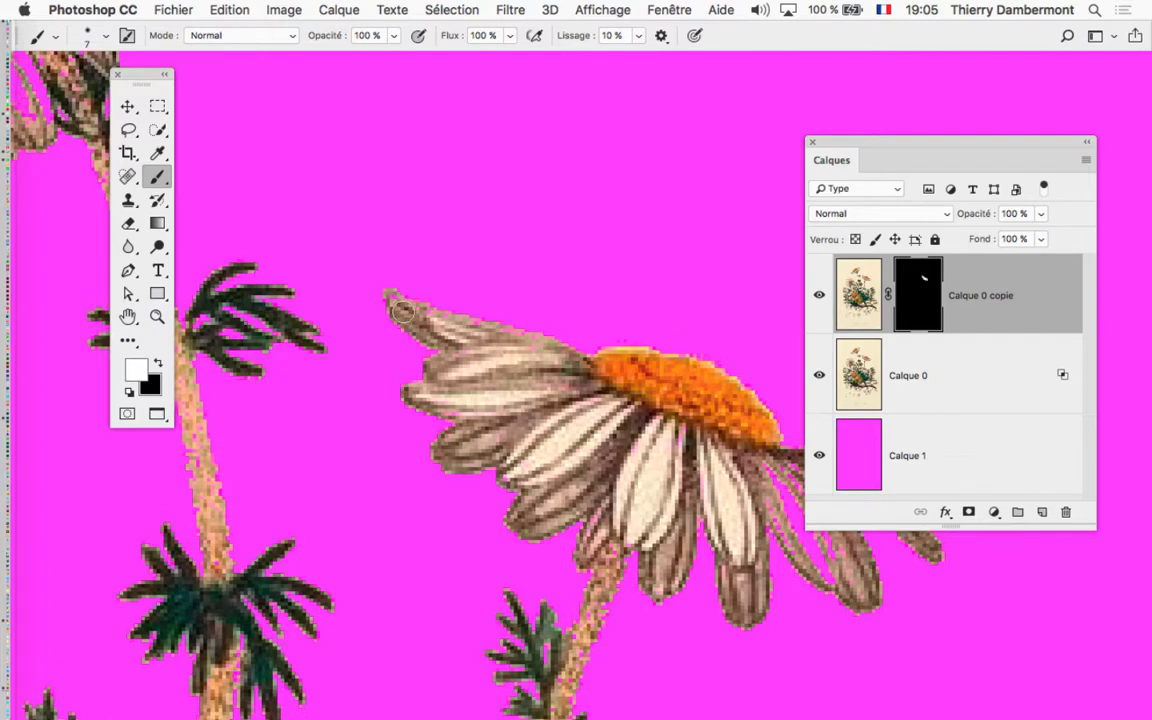
{"action": "left_click_drag", "start_coordinate": [402, 311], "coordinate": [398, 306]}
{"action": "scroll", "coordinate": [385, 275], "scroll_direction": "up", "scroll_amount": 1}
{"action": "scroll", "coordinate": [380, 268], "scroll_direction": "up", "scroll_amount": 2}
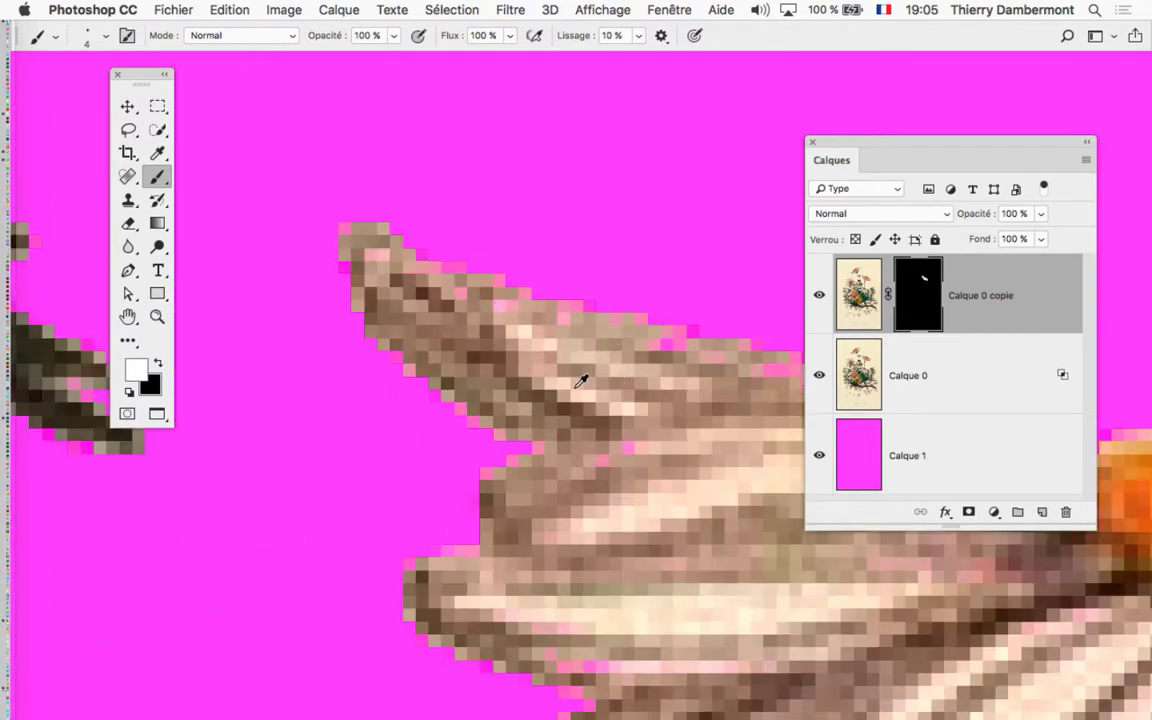
{"action": "scroll", "coordinate": [580, 381], "scroll_direction": "down", "scroll_amount": 1}
{"action": "scroll", "coordinate": [580, 381], "scroll_direction": "down", "scroll_amount": 1}
{"action": "scroll", "coordinate": [580, 381], "scroll_direction": "down", "scroll_amount": 1}
{"action": "scroll", "coordinate": [580, 381], "scroll_direction": "down", "scroll_amount": 1}
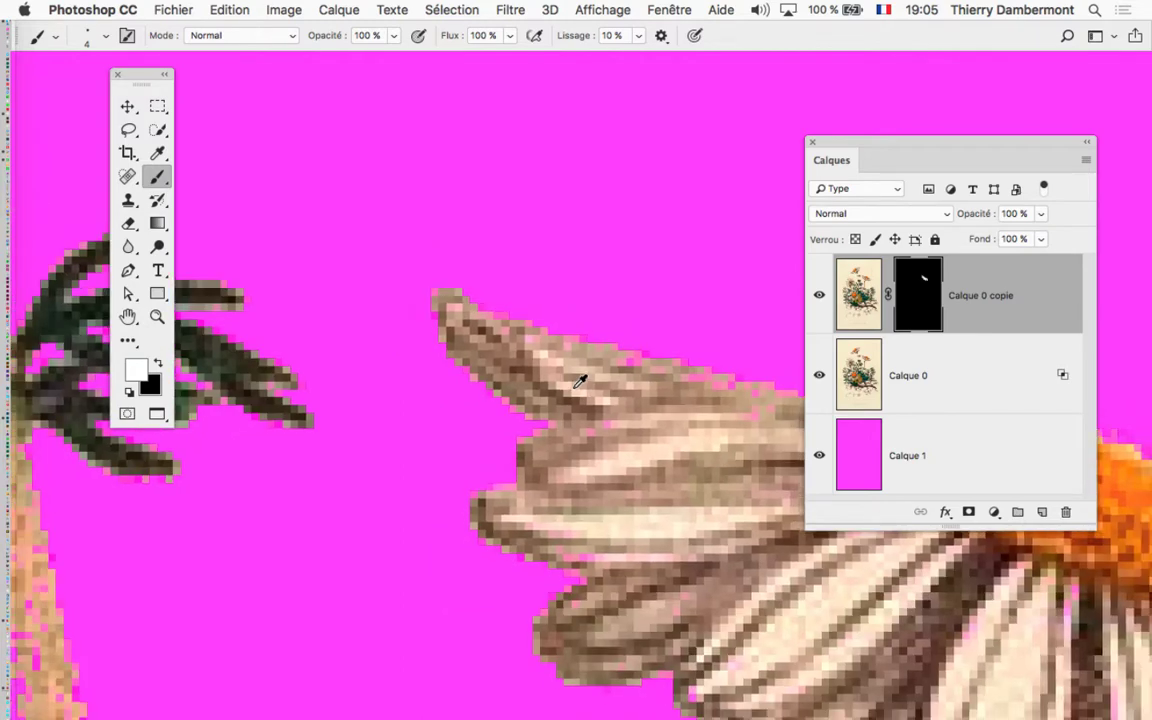
Pan the view to bring the petals right of the orange centre into view
{"action": "left_click_drag", "start_coordinate": [642, 424], "coordinate": [432, 419]}
{"action": "scroll", "coordinate": [316, 373], "scroll_direction": "up", "scroll_amount": 2}
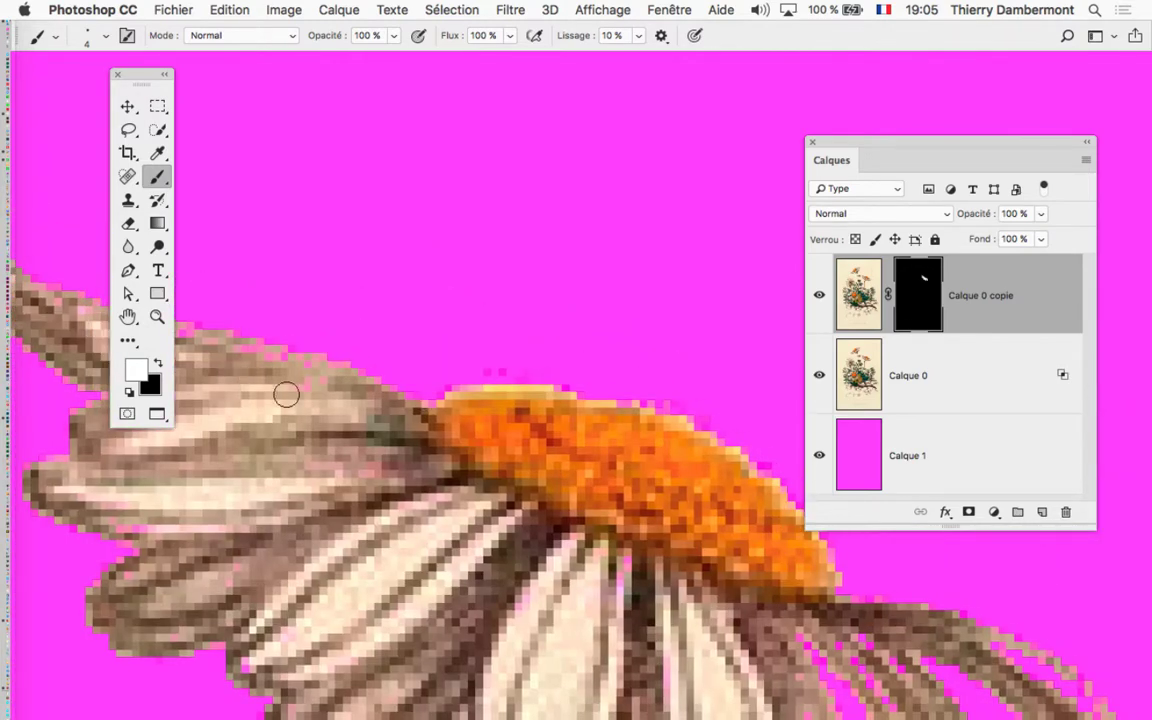
{"action": "left_click_drag", "start_coordinate": [285, 393], "coordinate": [524, 331]}
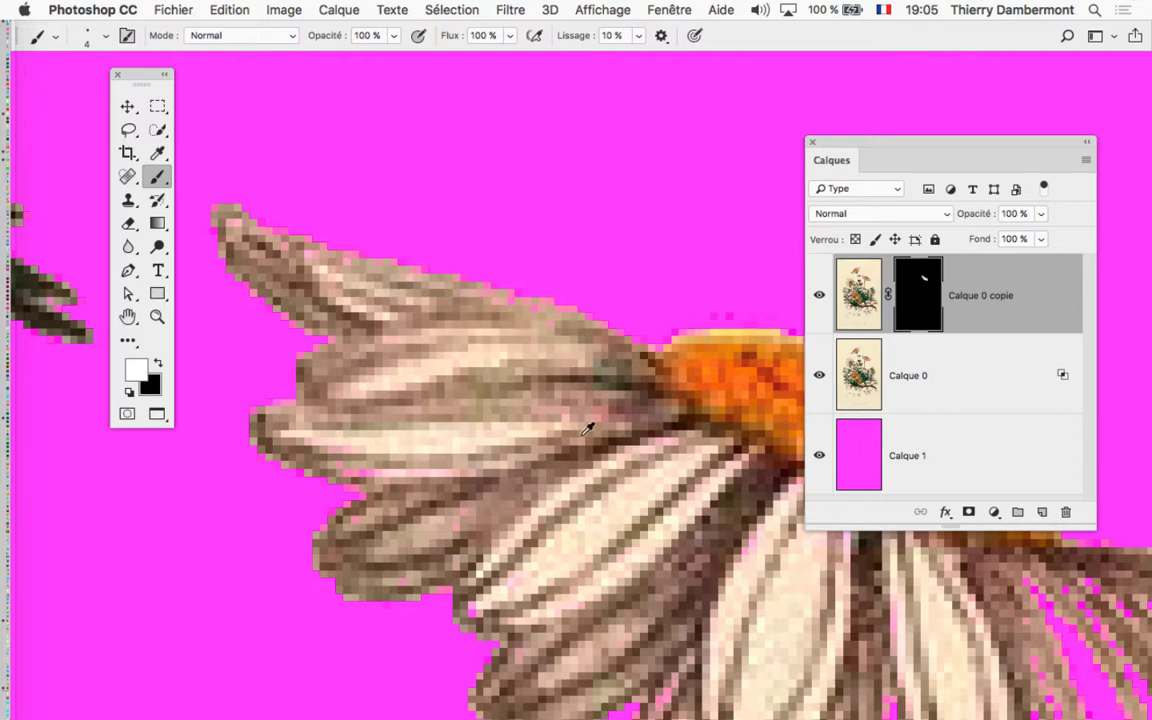
{"action": "scroll", "coordinate": [588, 428], "scroll_direction": "down", "scroll_amount": 1}
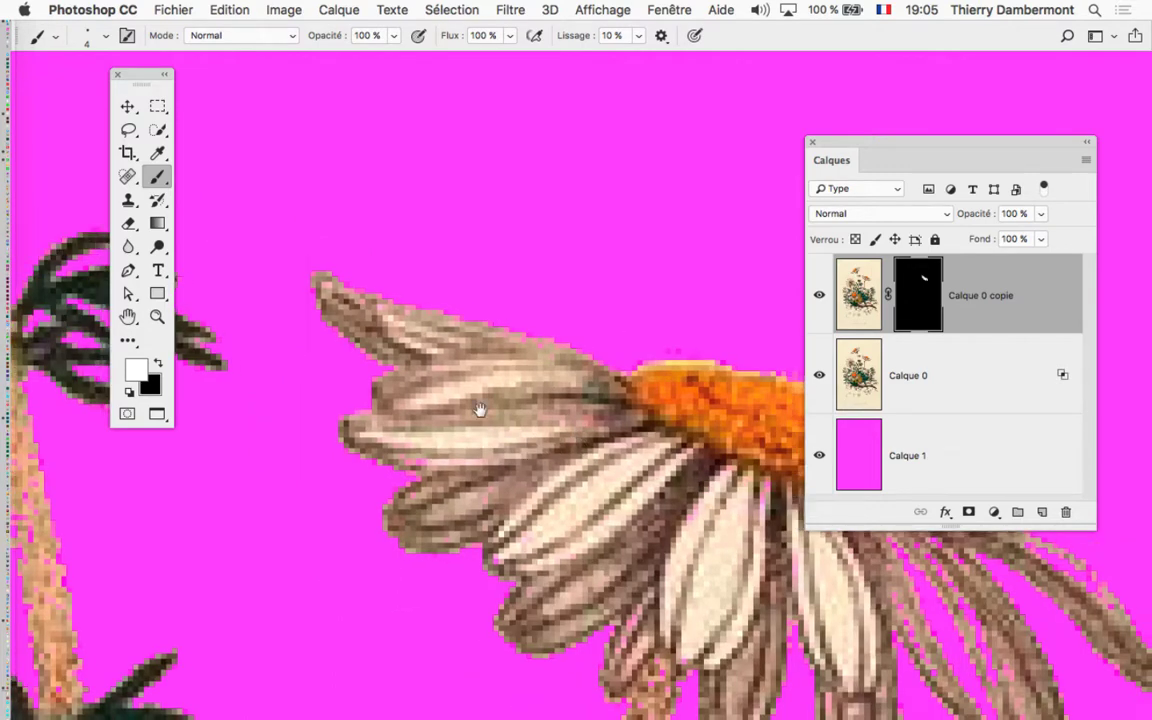
{"action": "left_click_drag", "start_coordinate": [476, 406], "coordinate": [296, 290]}
{"action": "mouse_move", "coordinate": [597, 432]}
{"action": "left_mouse_down"}
{"action": "mouse_move", "coordinate": [527, 393]}
{"action": "mouse_move", "coordinate": [448, 310]}
{"action": "mouse_move", "coordinate": [414, 245]}
{"action": "left_mouse_up"}
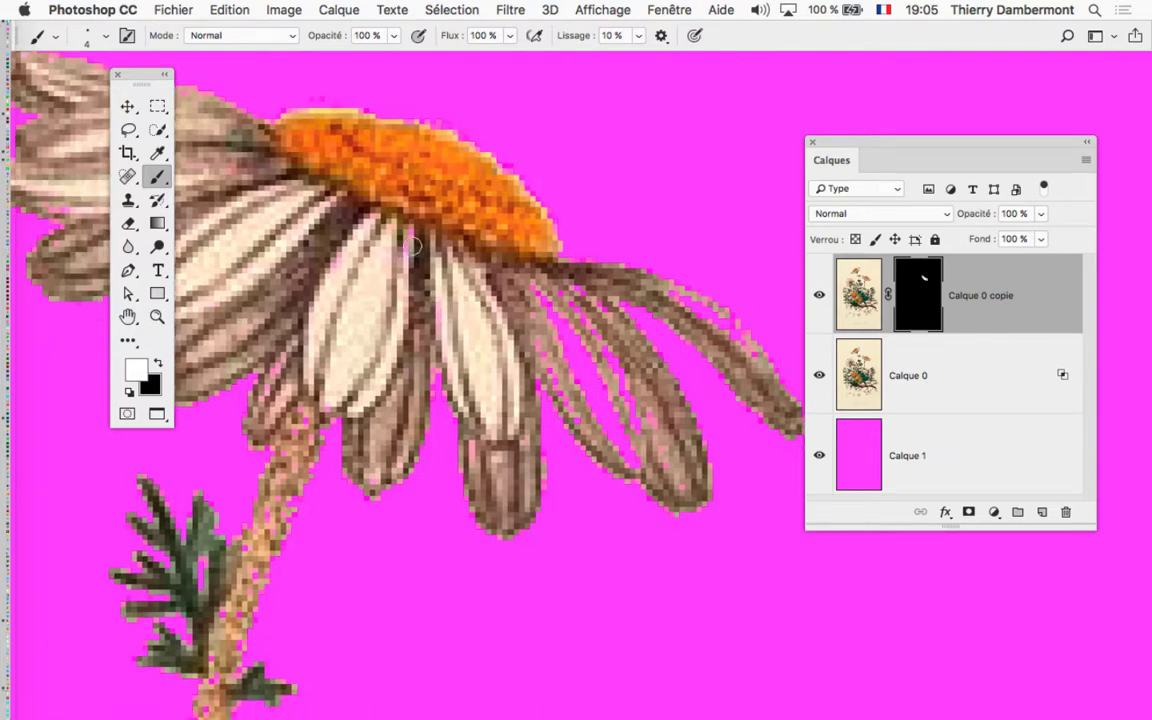
Paint white with an 8 px brush over the right-side petals, then resize to 5 px
{"action": "left_click_drag", "start_coordinate": [465, 320], "coordinate": [453, 333]}
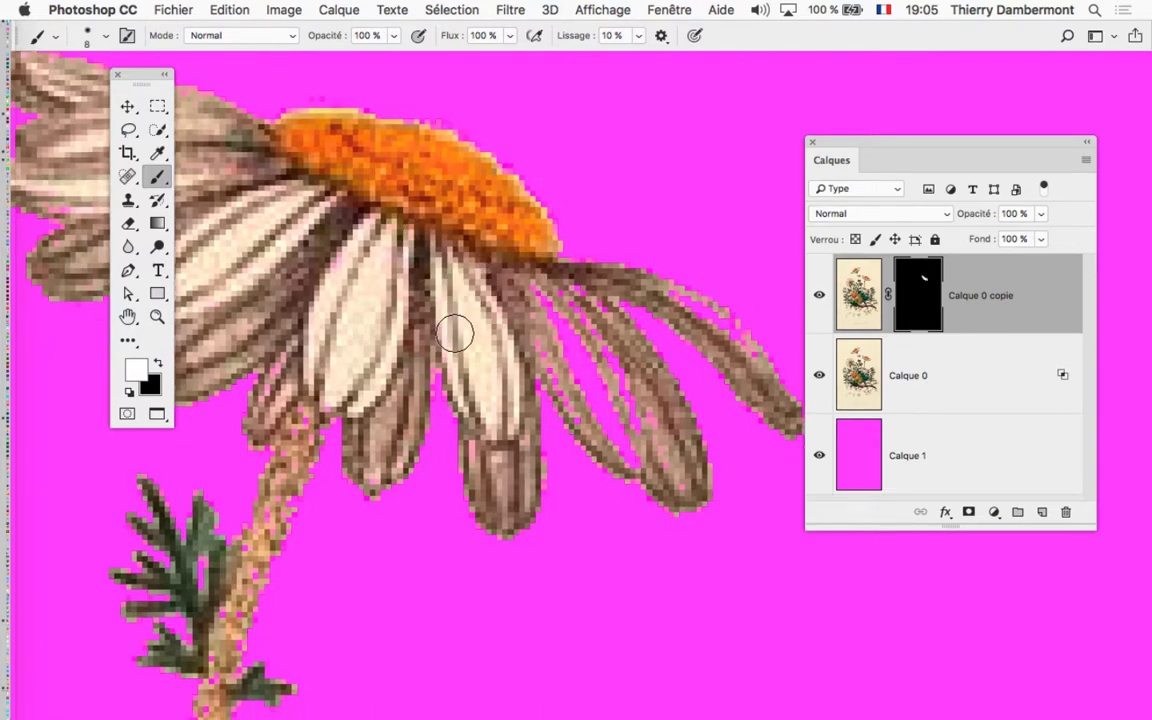
{"action": "mouse_move", "coordinate": [533, 289]}
{"action": "left_mouse_down"}
{"action": "mouse_move", "coordinate": [585, 415]}
{"action": "mouse_move", "coordinate": [599, 417]}
{"action": "mouse_move", "coordinate": [540, 321]}
{"action": "mouse_move", "coordinate": [627, 392]}
{"action": "mouse_move", "coordinate": [623, 412]}
{"action": "left_mouse_up"}
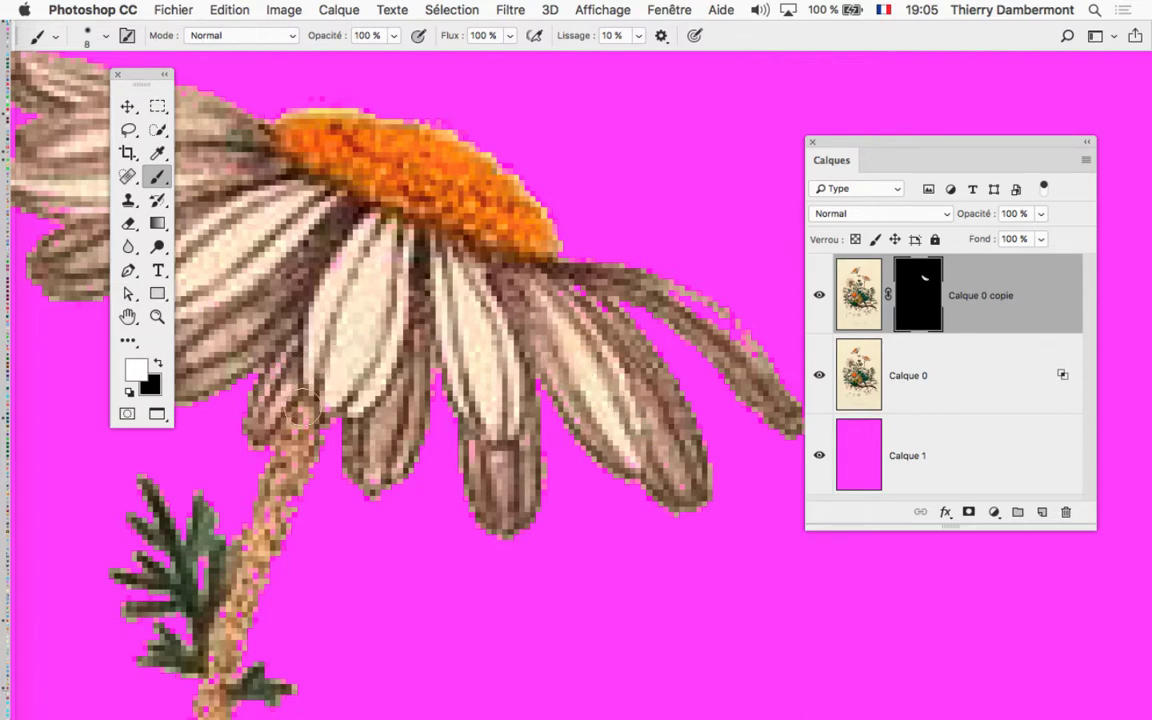
{"action": "left_click_drag", "start_coordinate": [352, 425], "coordinate": [343, 412]}
{"action": "left_click_drag", "start_coordinate": [697, 318], "coordinate": [692, 320]}
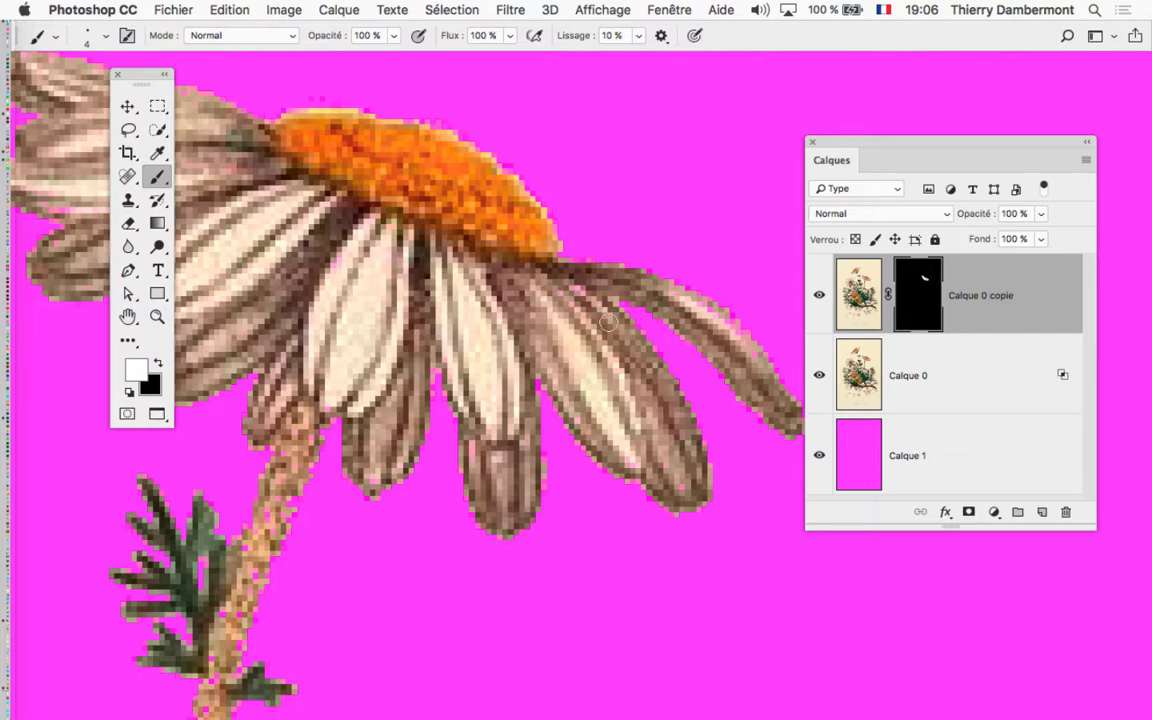
{"action": "scroll", "coordinate": [581, 381], "scroll_direction": "down", "scroll_amount": 2}
{"action": "scroll", "coordinate": [581, 381], "scroll_direction": "down", "scroll_amount": 3}
{"action": "scroll", "coordinate": [581, 381], "scroll_direction": "down", "scroll_amount": 3}
{"action": "scroll", "coordinate": [581, 381], "scroll_direction": "down", "scroll_amount": 2}
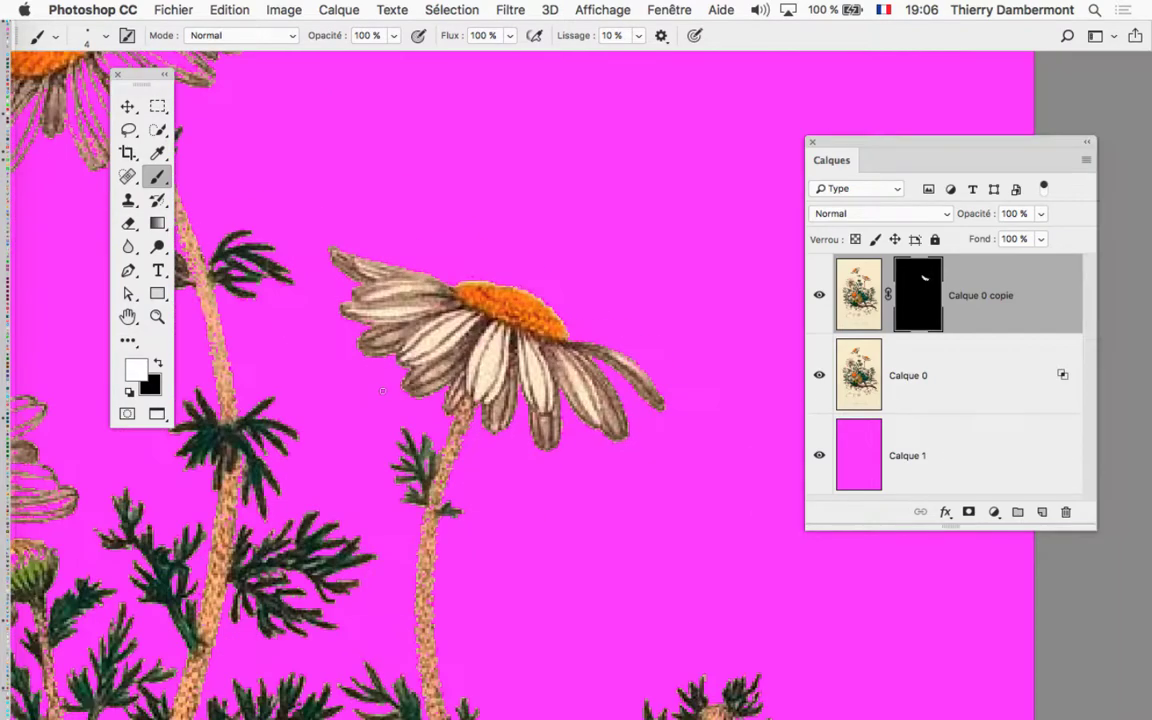